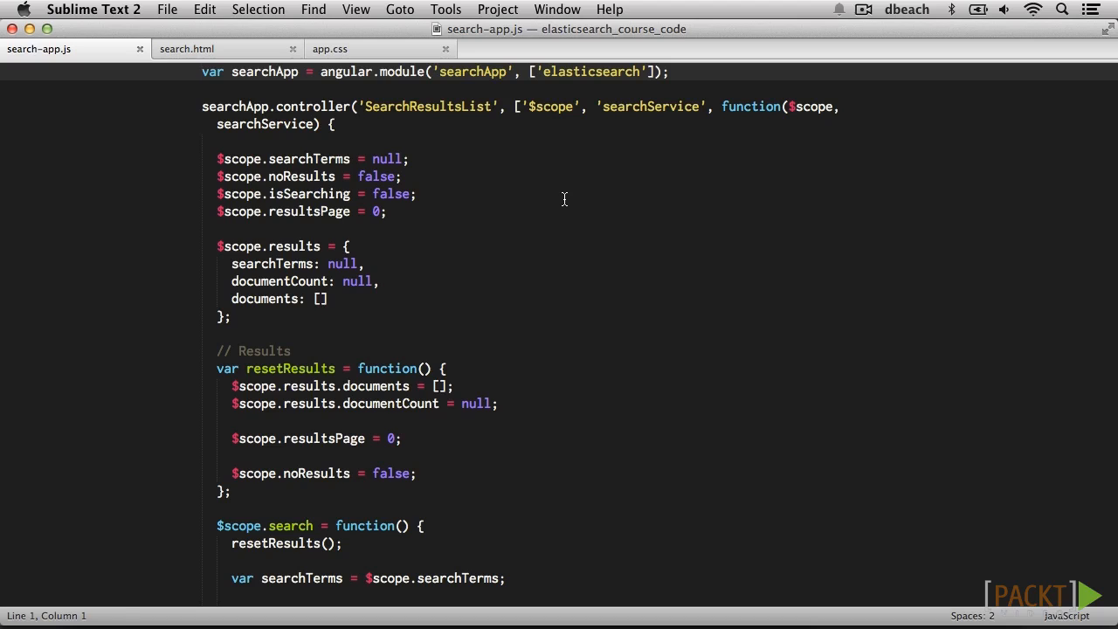
- Add a highlight: { fields: {} } block to the esClient search request after the from setting
key("super+f")
type("esC")
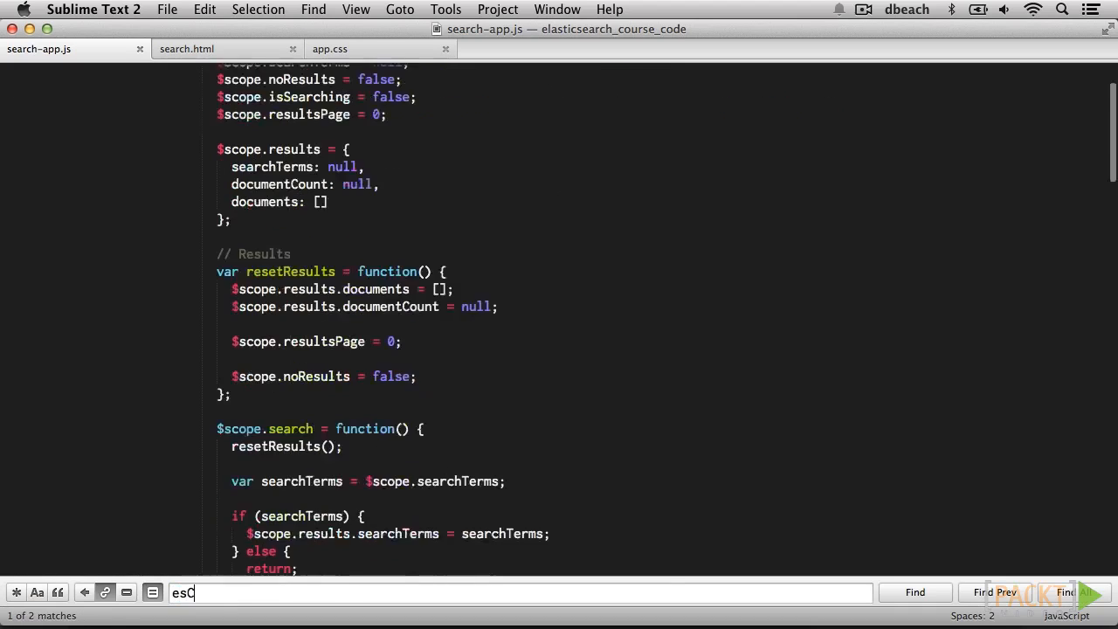
type("li")
key("Escape")
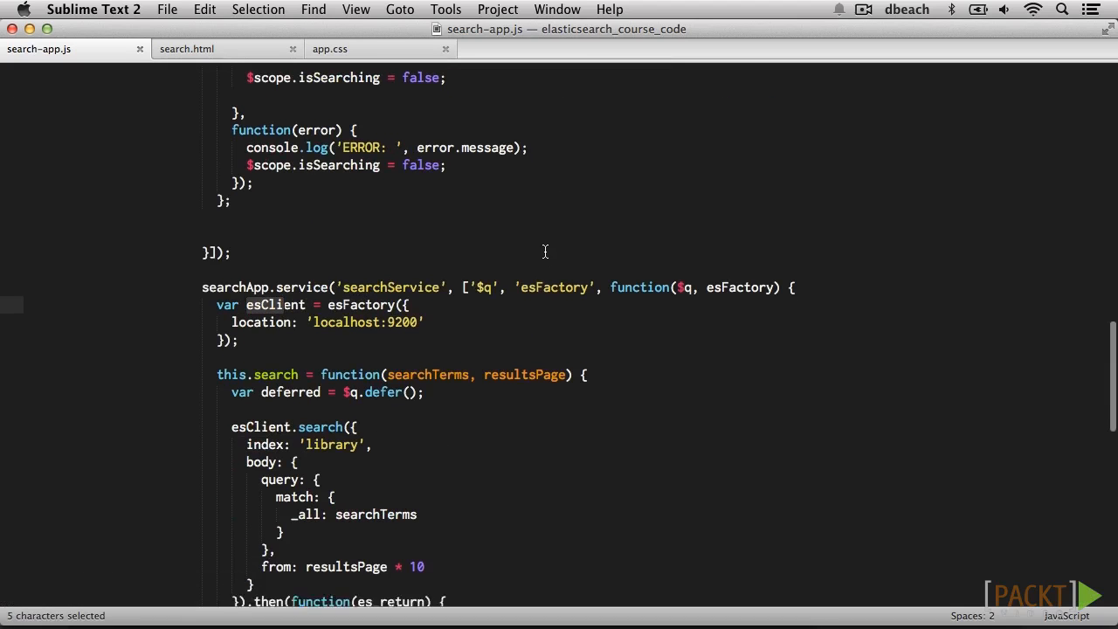
scroll(545, 252, "down", 10)
scroll(505, 337, "up", 1)
scroll(477, 328, "down", 1)
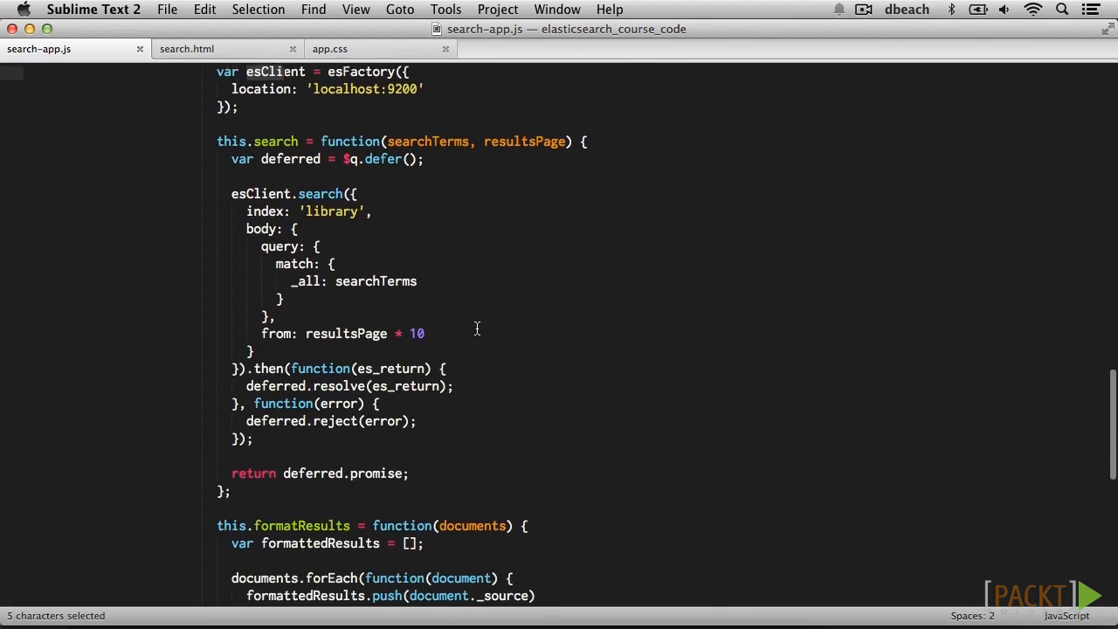
scroll(477, 328, "down", 1)
left_click(476, 321)
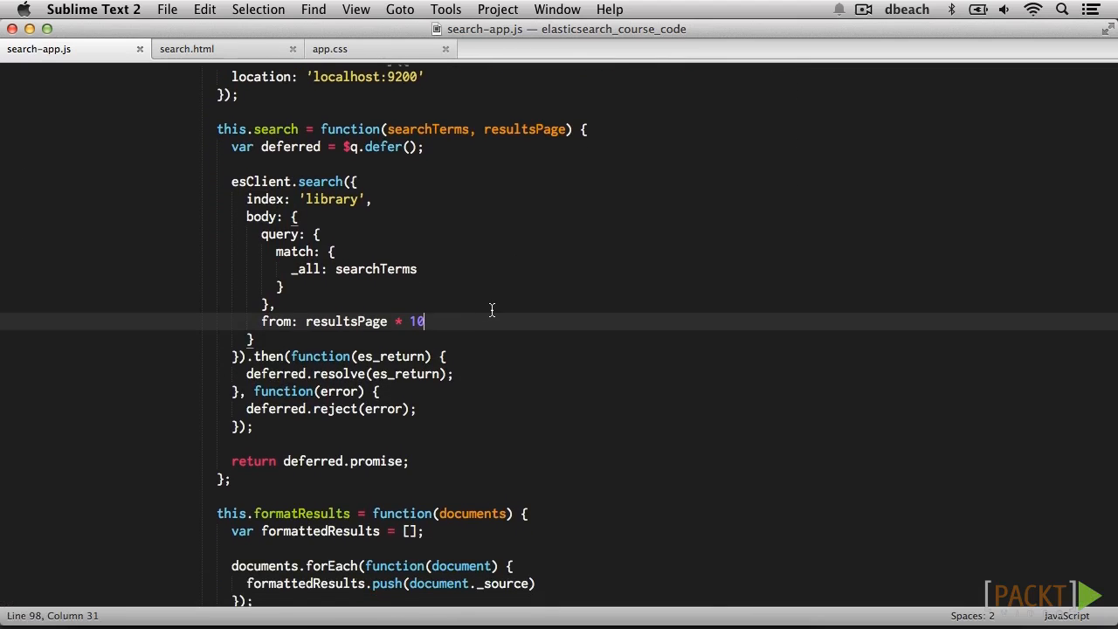
type(",")
key("Return")
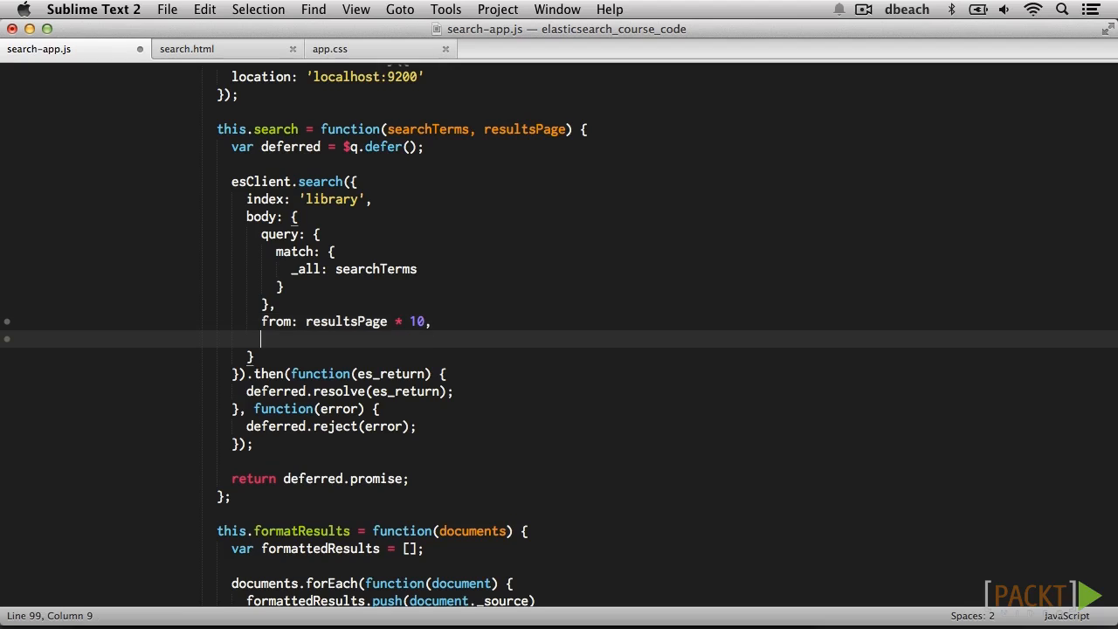
key("super+s")
type("hi")
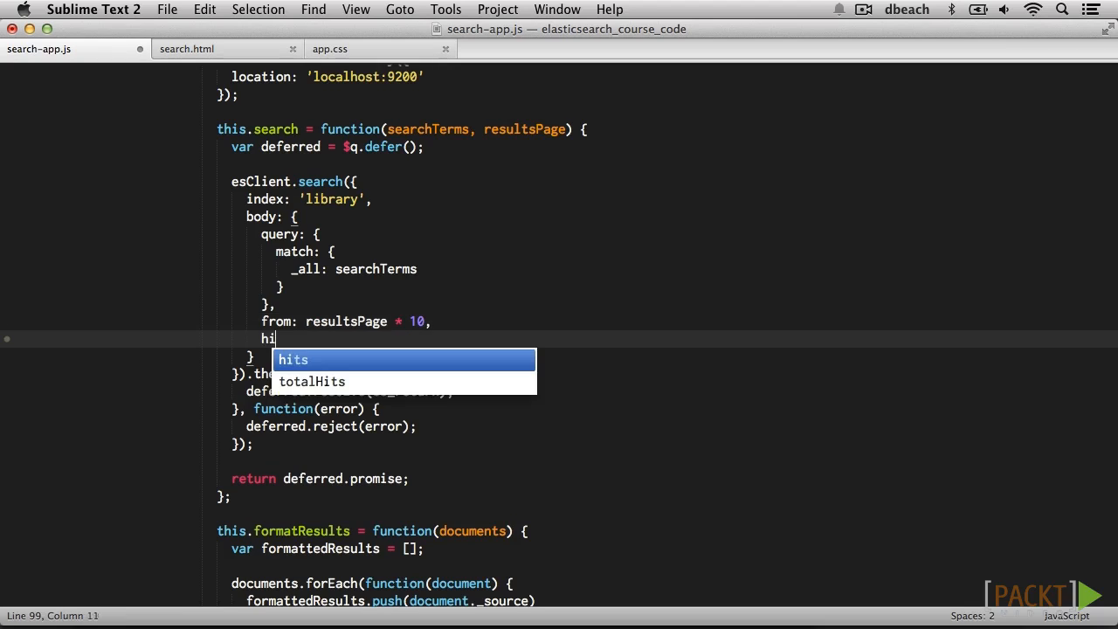
type("ghlight: ")
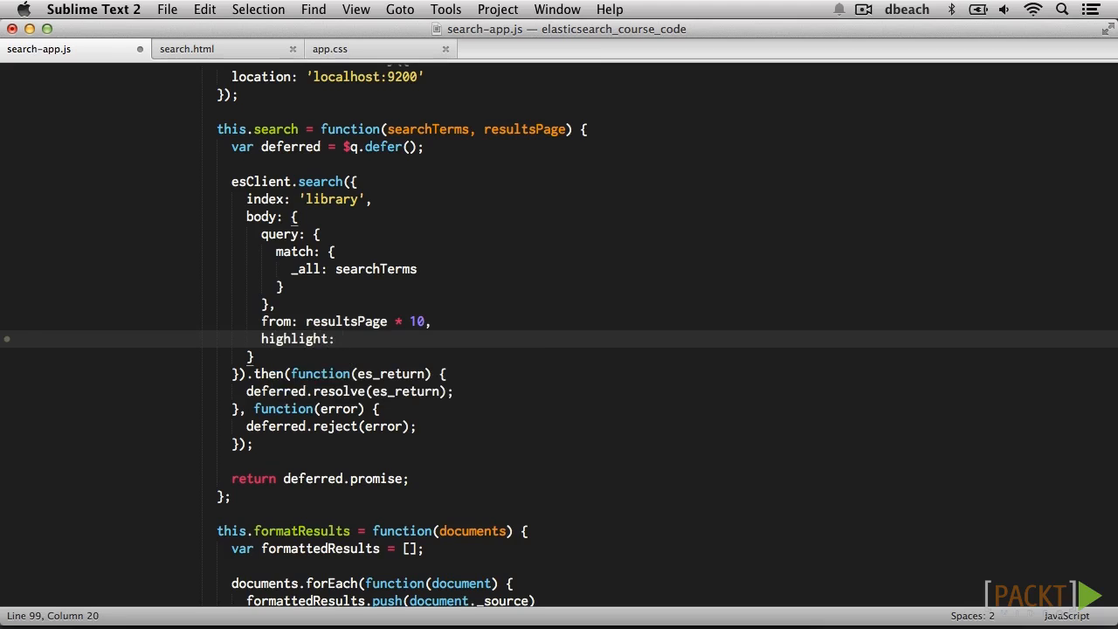
type("{")
key("Return")
type("fields")
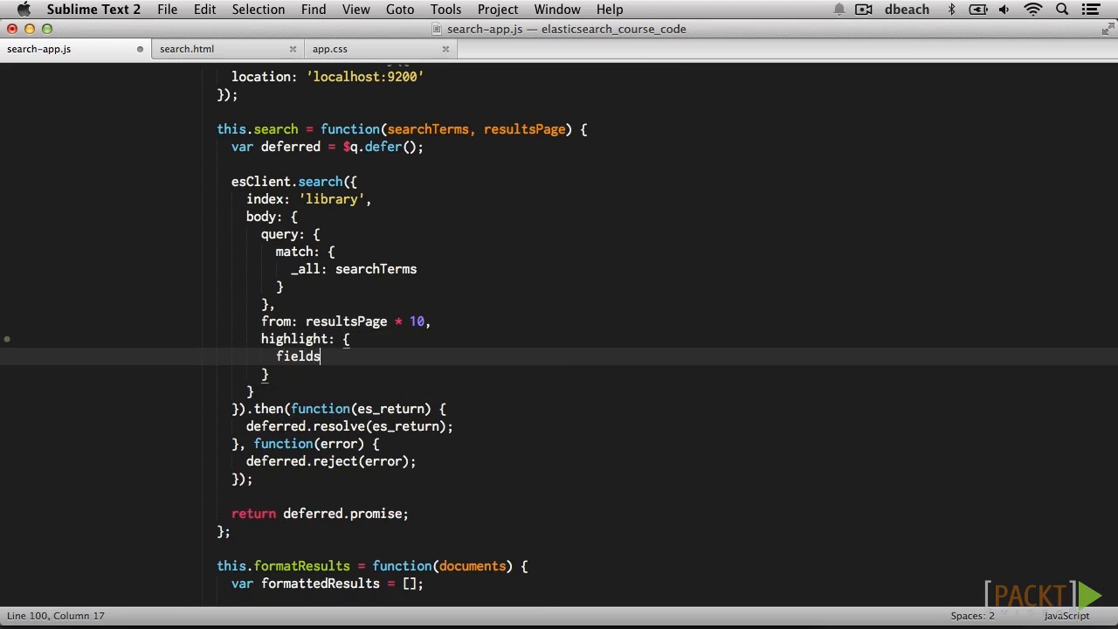
type(": {")
key("Return")
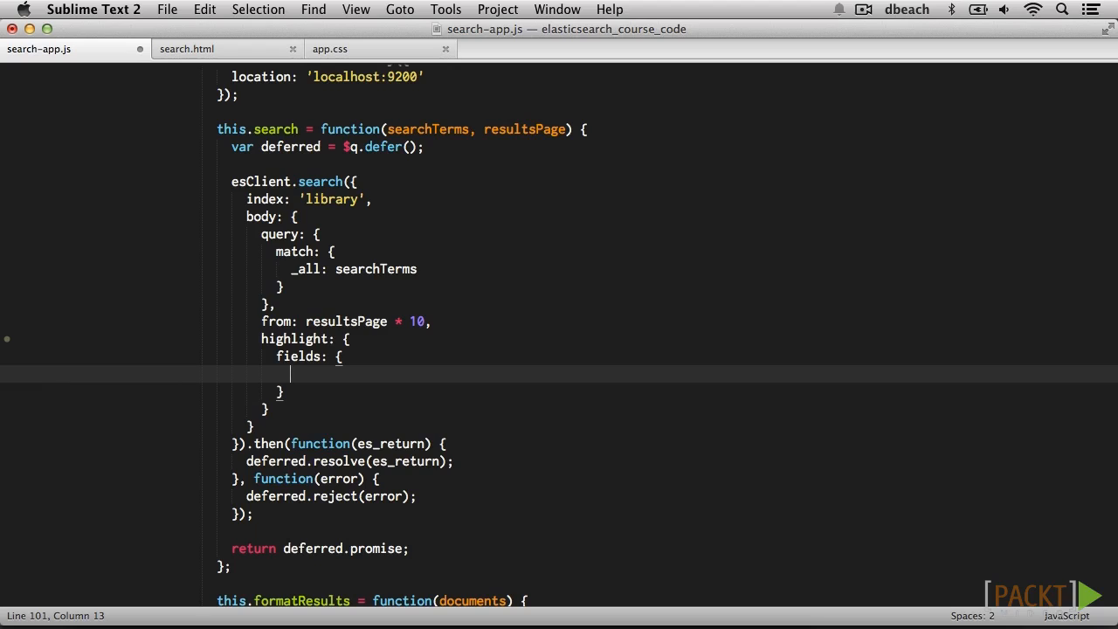
type("\"title")
type("\": ")
type("{},")
- Highlight both title and detailed description fields, each with number_of_fragments: 0
key("super+shift+d")
key("BackSpace")
double_click(317, 391)
type("detail")
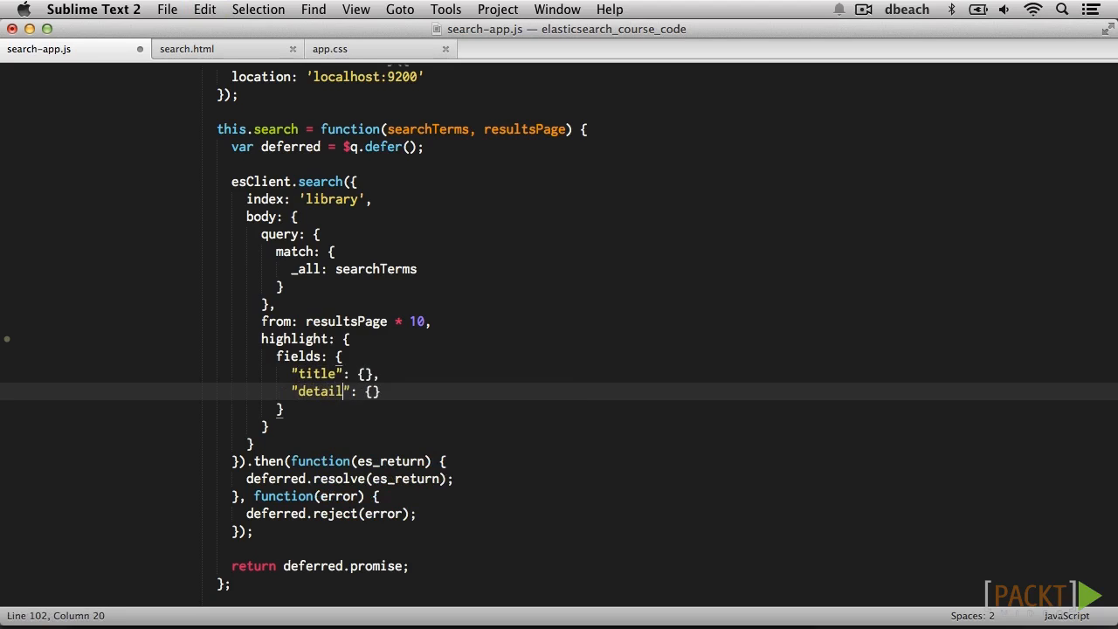
type("ed description")
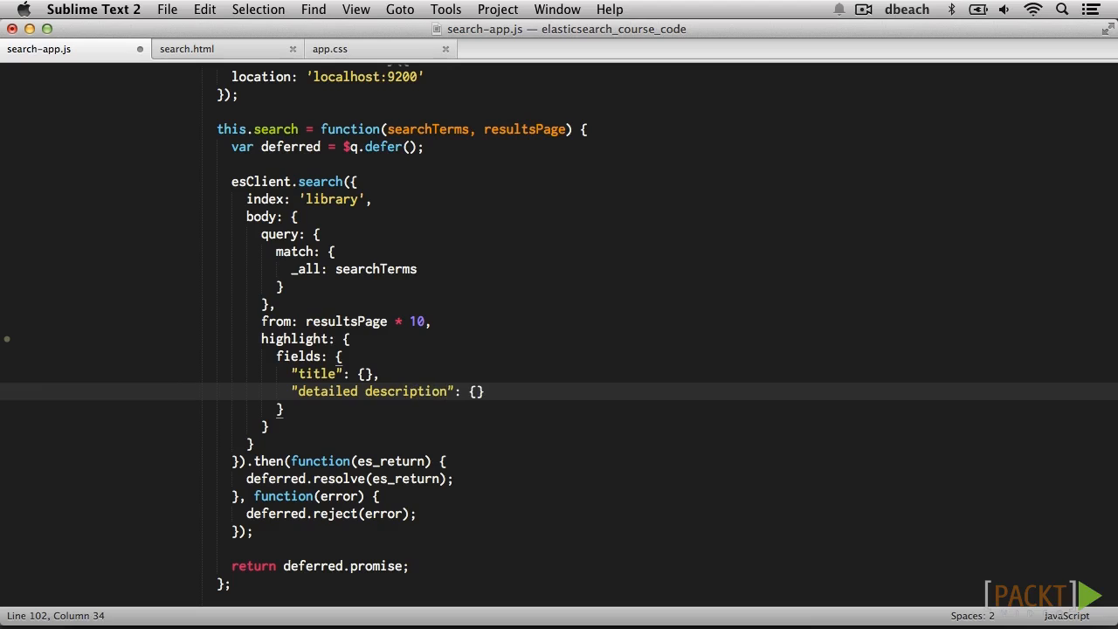
key("Up")
key("Left")
key("Left")
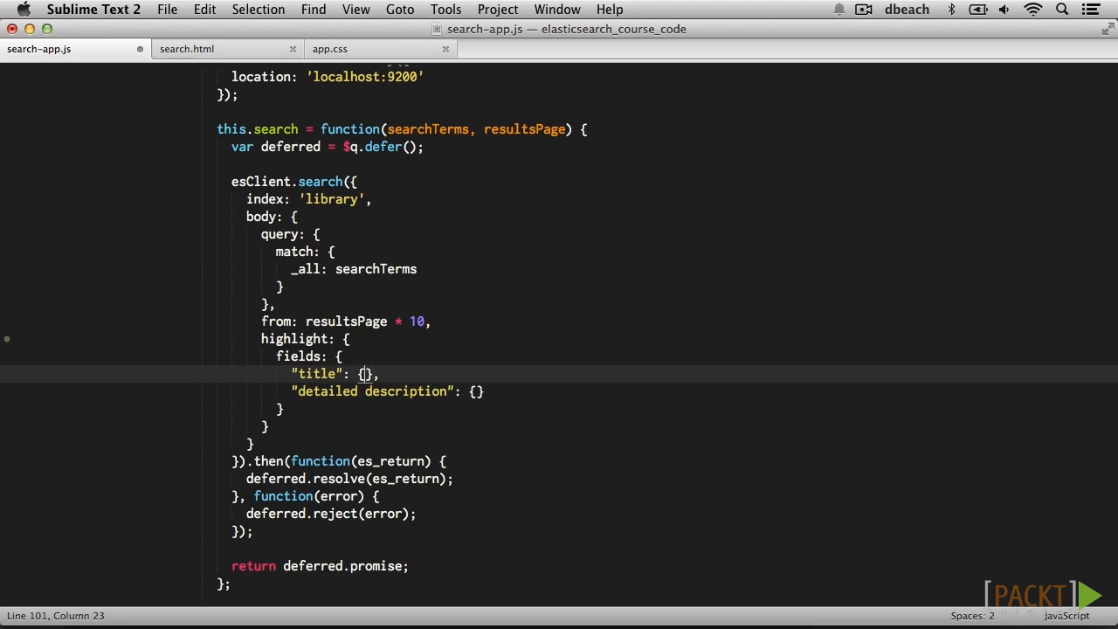
left_click(476, 391, "super")
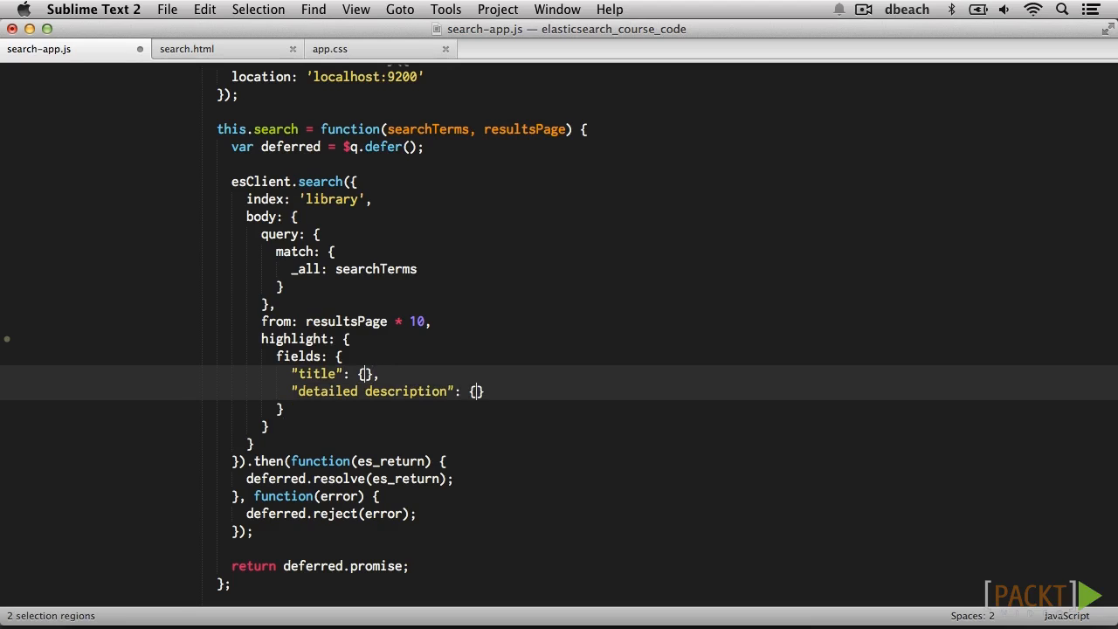
type("number")
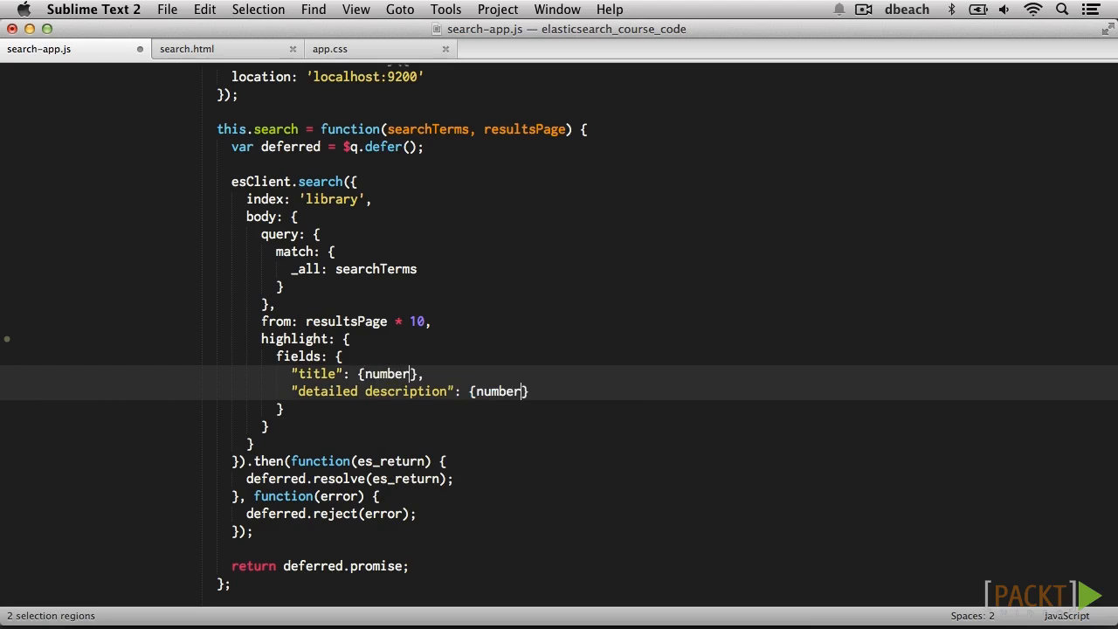
type("_of_f")
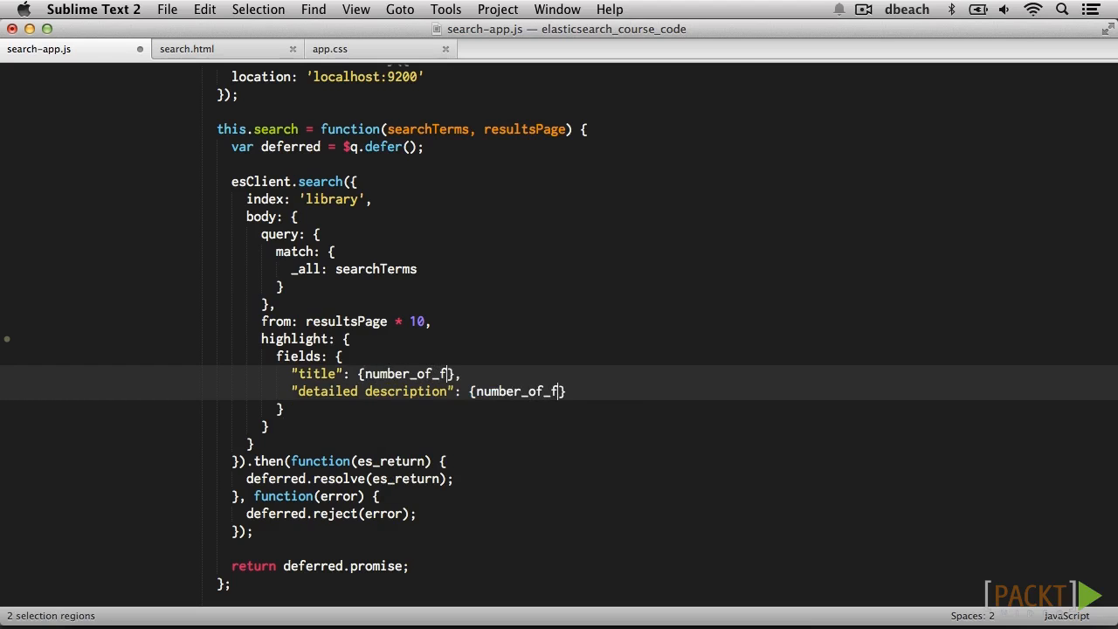
type("ragments: ")
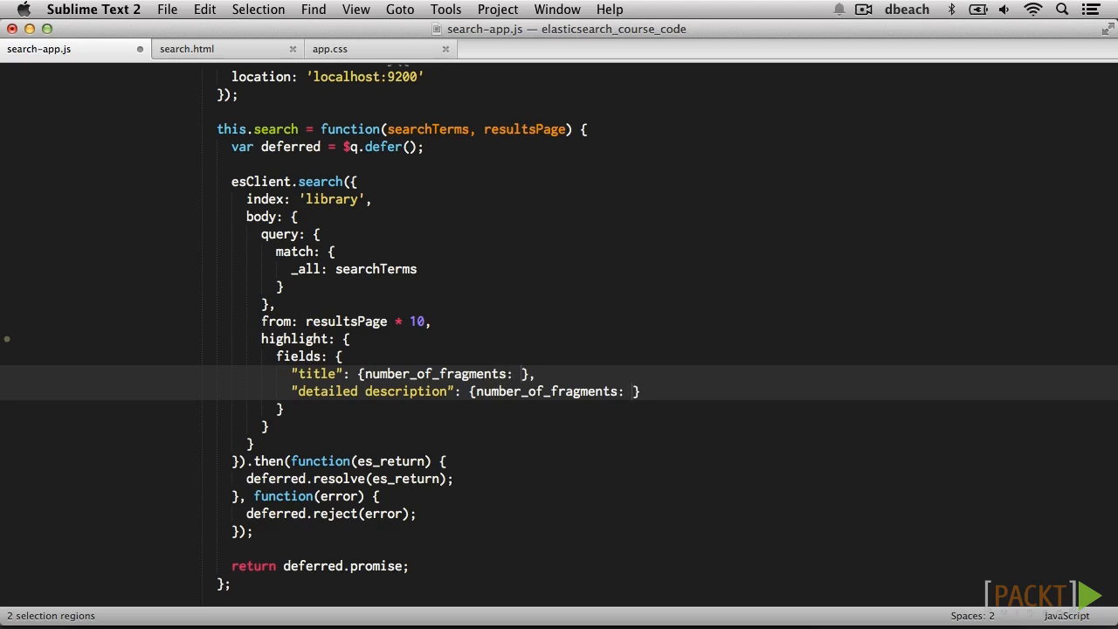
type("0")
key("Escape")
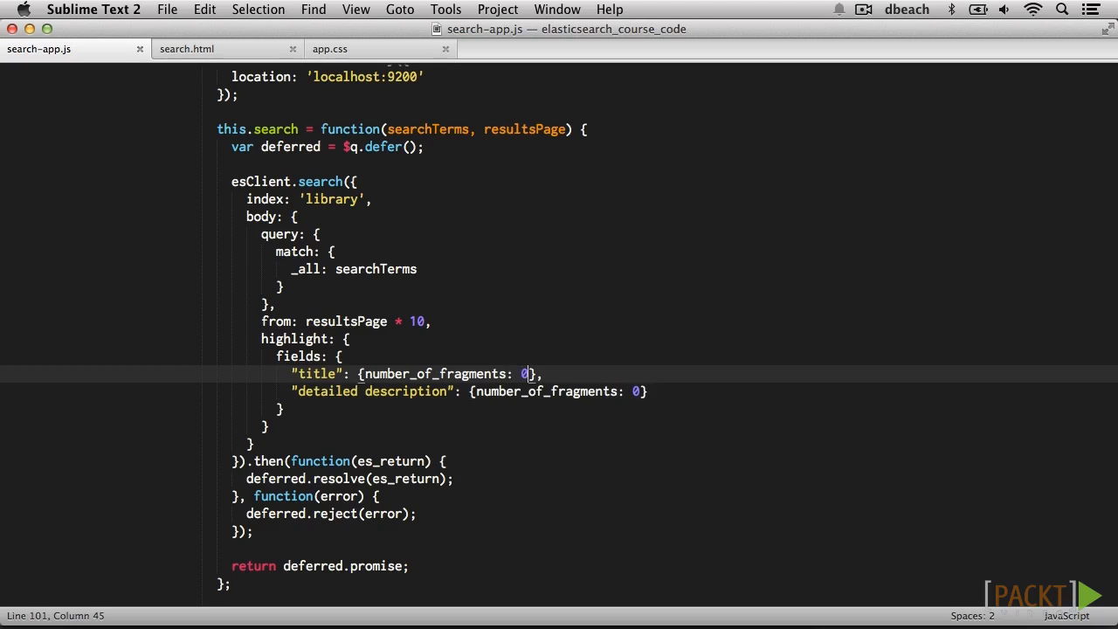
- Switch to the search page in Chrome and focus the book search field
key("super+Tab")
left_click(434, 178)
- Search for web with DevTools open and inspect the _search response's hits list
key("super+alt+j")
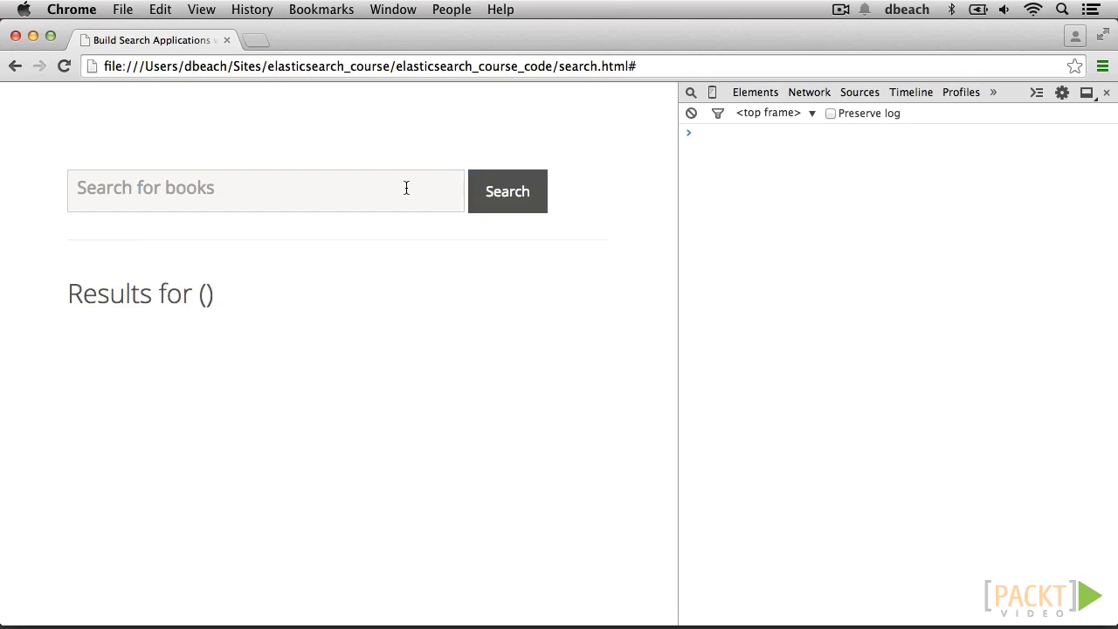
type("web")
key("Return")
left_click(808, 94)
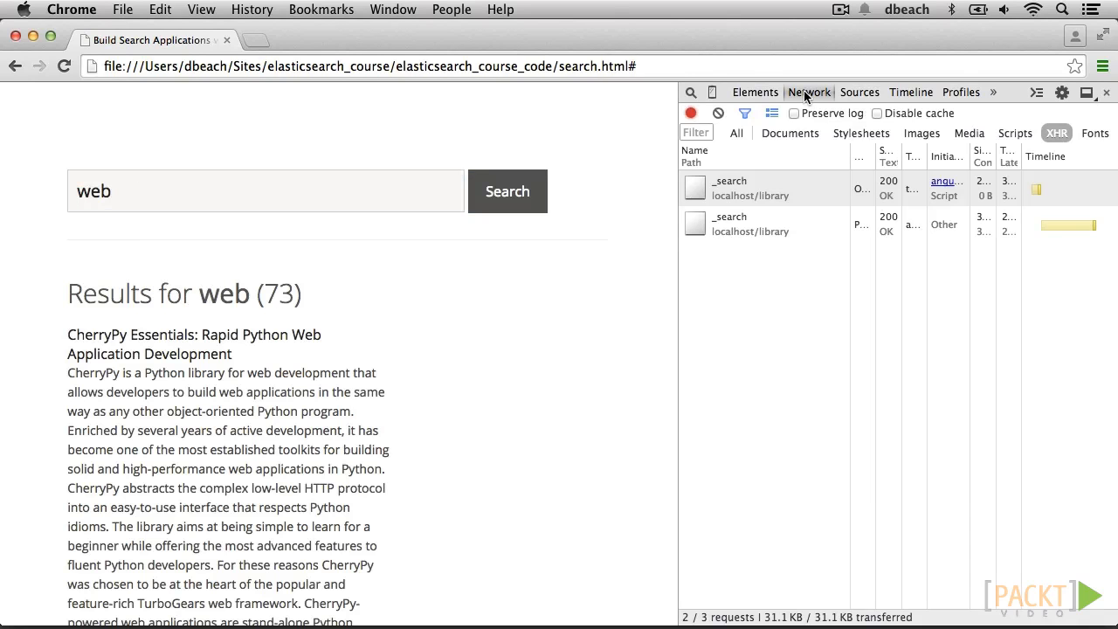
left_click(738, 223)
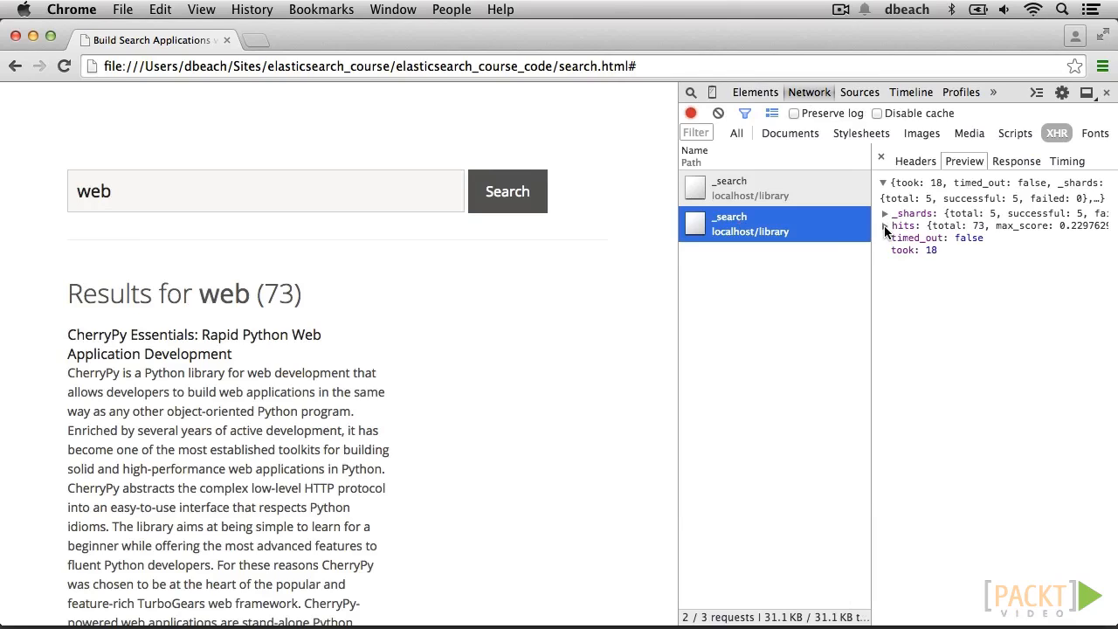
left_click(885, 226)
left_click(896, 238)
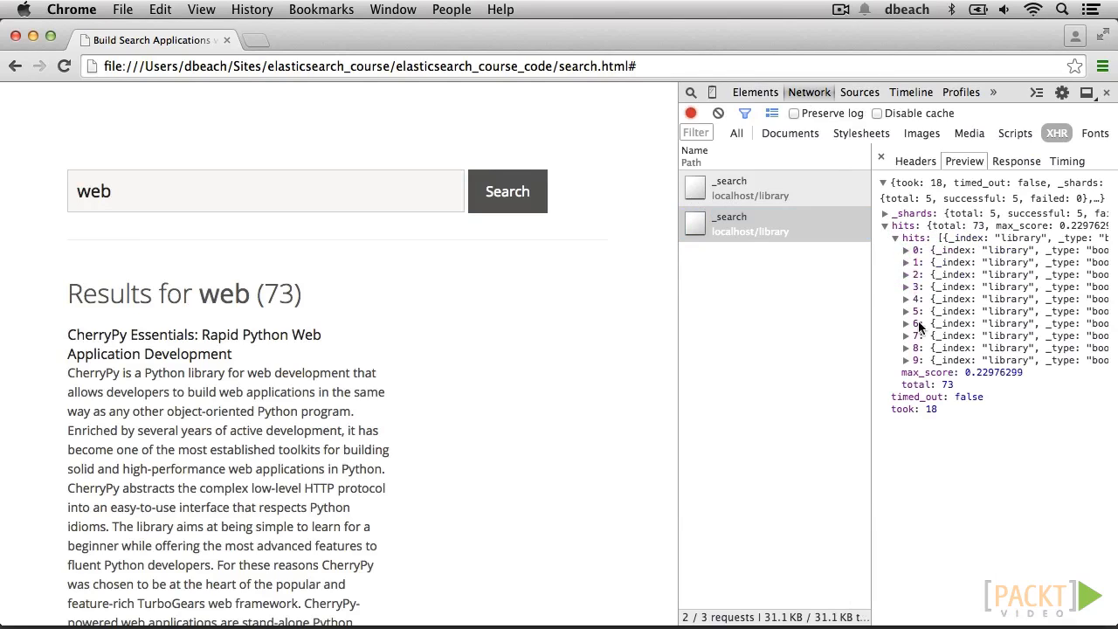
- Expand result items to view their detailed description highlight fragments, then return to the editor
left_click(906, 336)
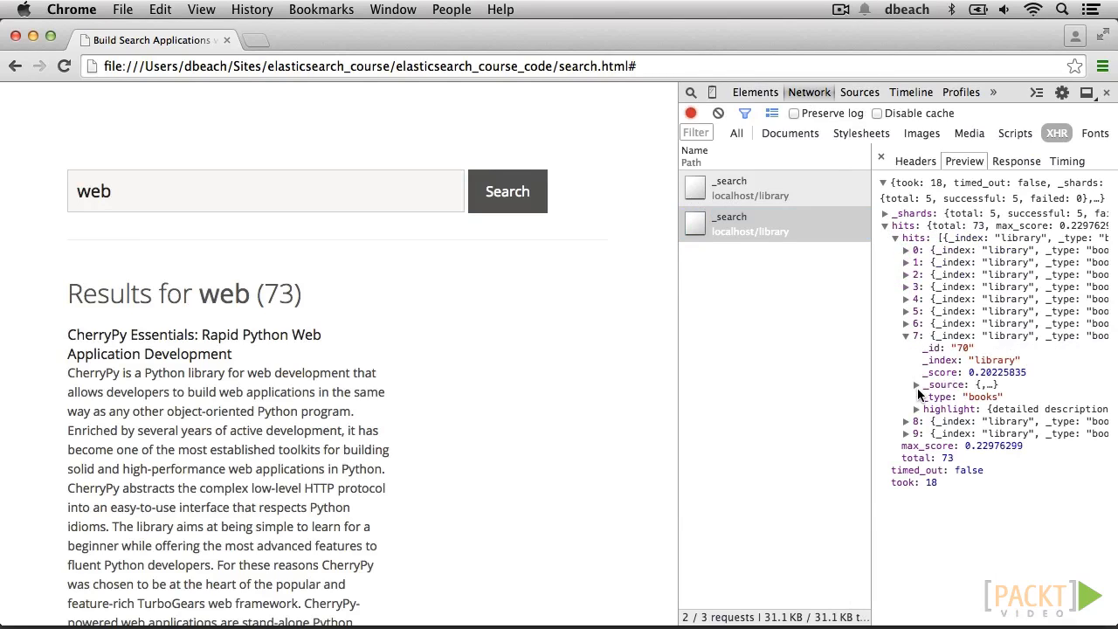
left_click(916, 409)
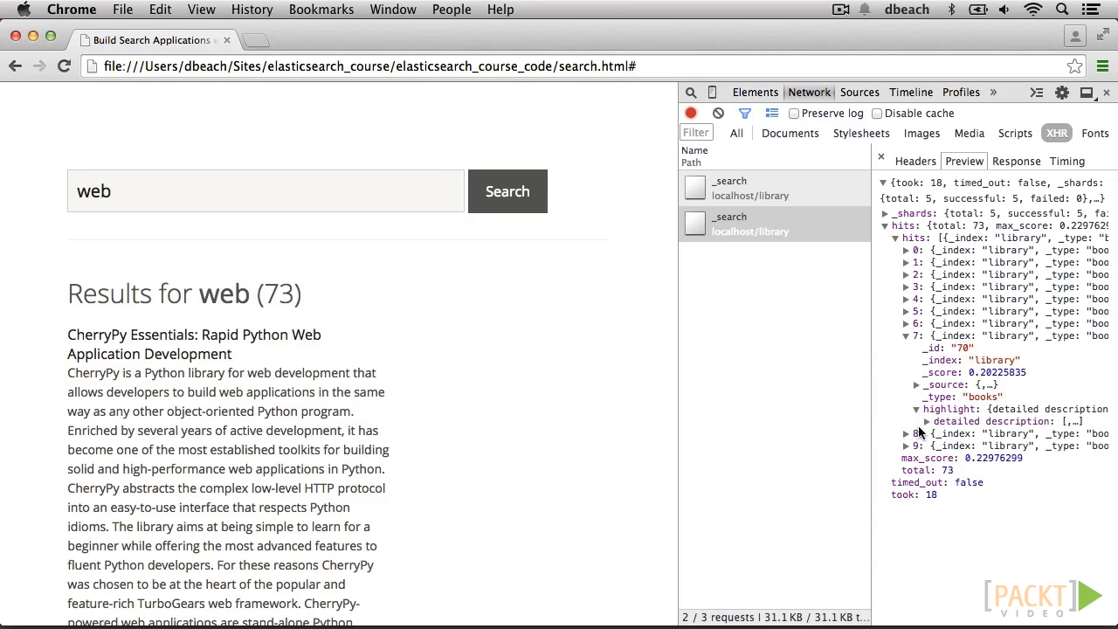
left_click(927, 421)
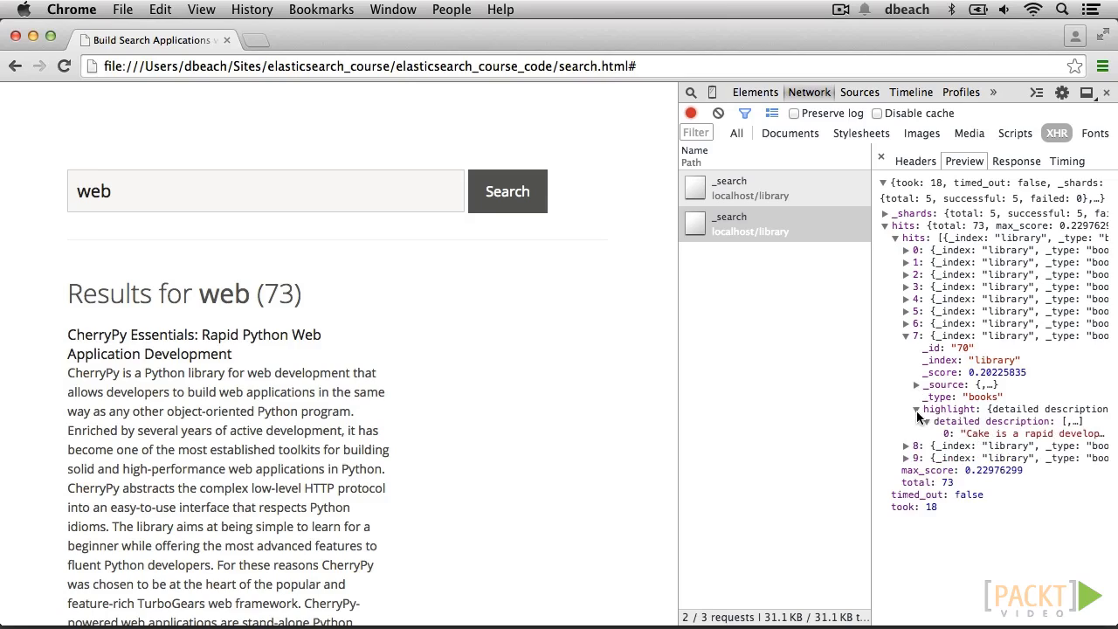
left_click(916, 411)
left_click(906, 323)
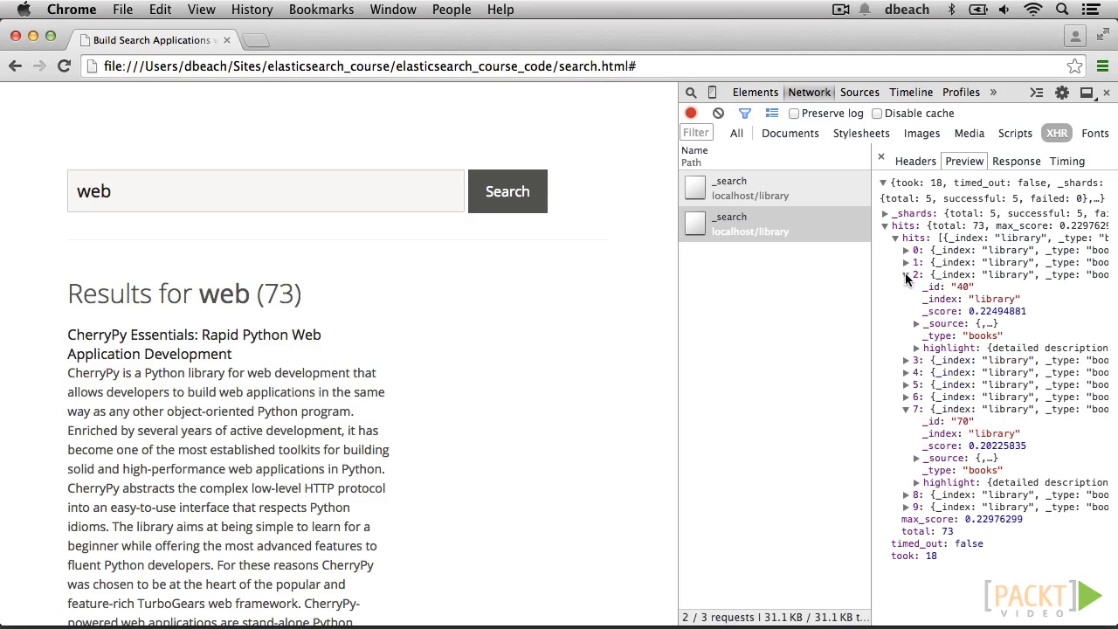
key("super+Tab")
scroll(600, 374, "down", 5)
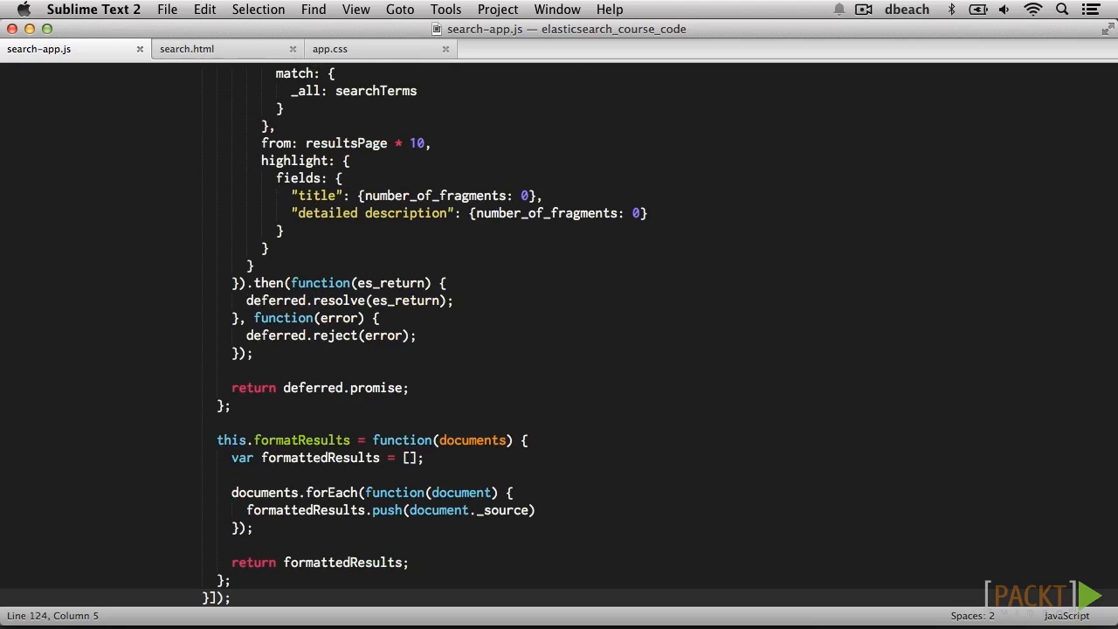
- Introduce a documentSource variable holding document._source and push it instead in formatResults
left_click(543, 491)
key("Return")
type("var docum")
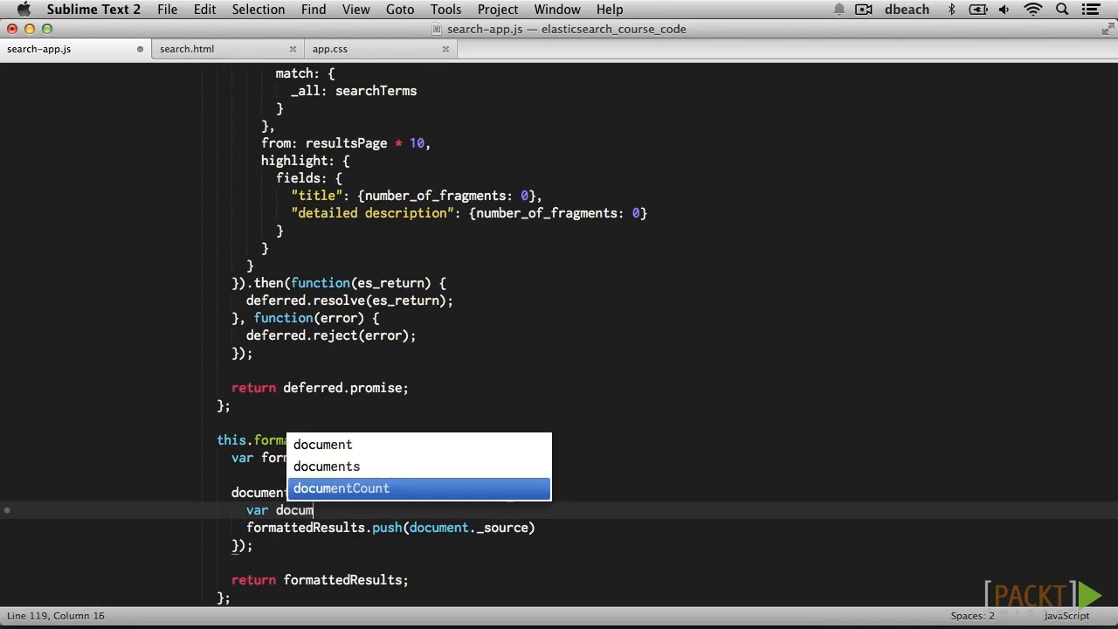
type("entSource =")
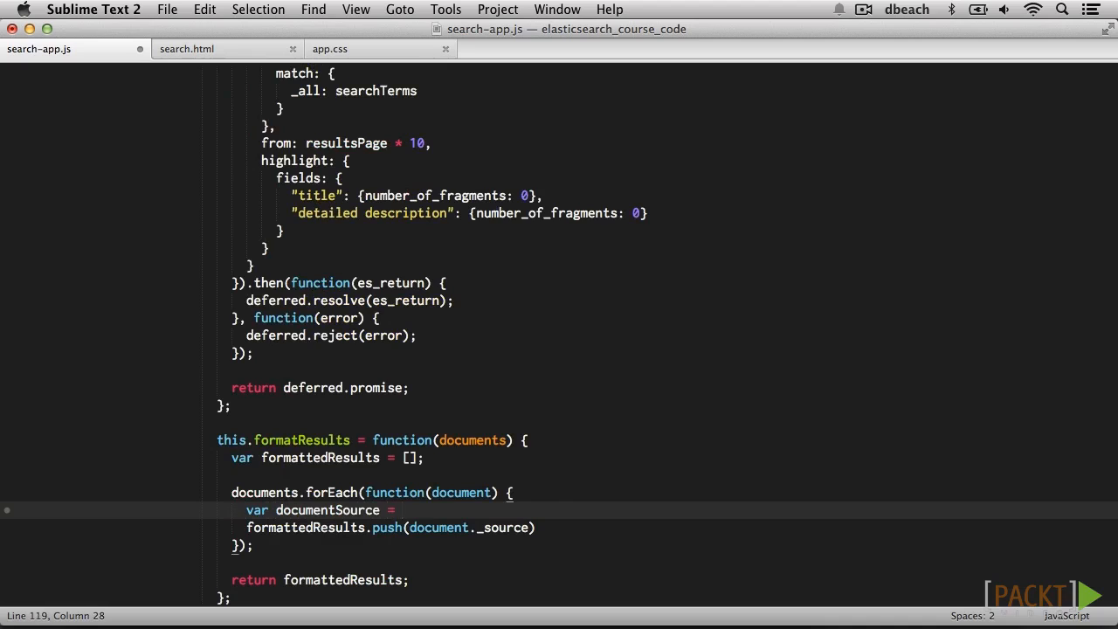
key("Down")
key("shift+alt+Right")
key("shift+alt+Right")
key("super+c")
key("Up")
key("super+v")
type(";")
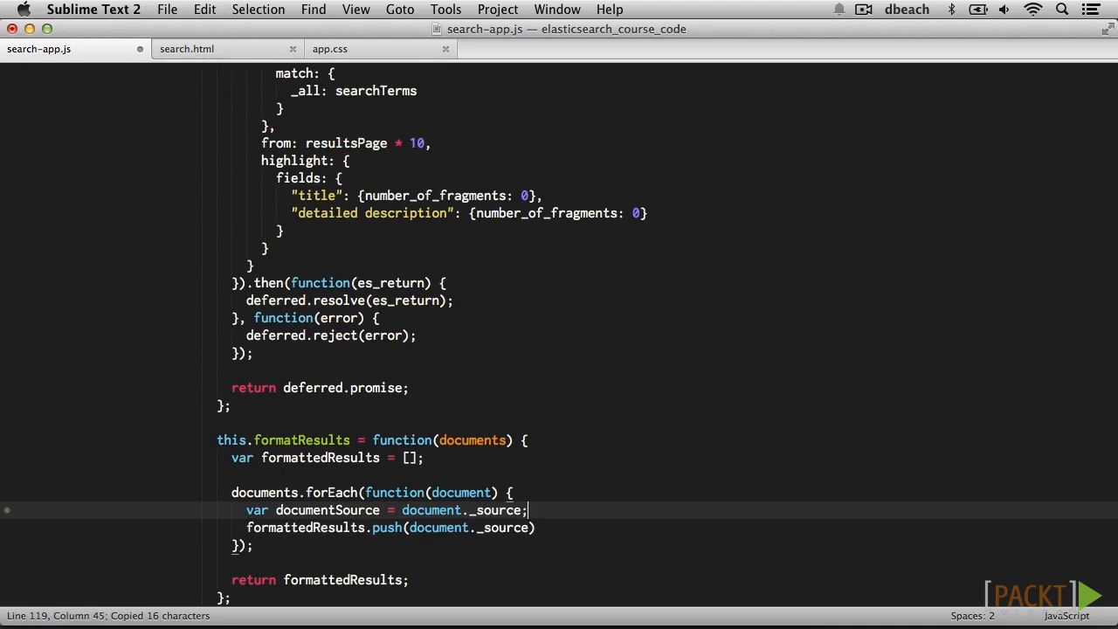
key("Down")
key("Left")
key("shift+alt+Left")
key("shift+alt+Left")
type("docu")
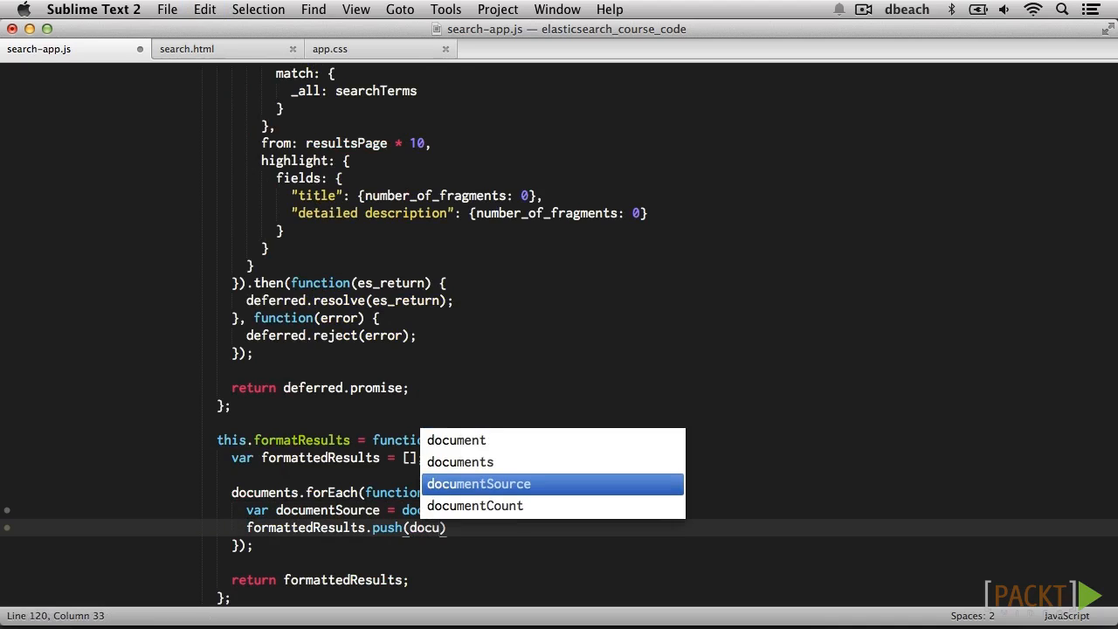
key("Return")
key("Right")
type(";")
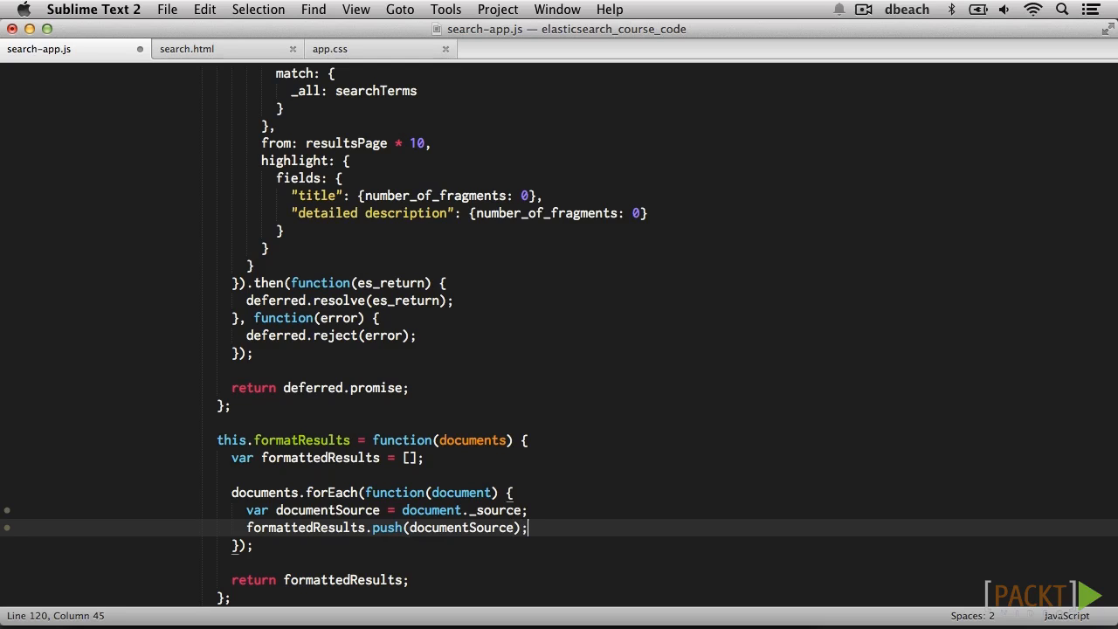
- Add an angular.forEach loop over documentSource's fields with a callback taking each field
key("Up")
key("Return")
key("Return")
key("Return")
key("Up")
key("Up")
key("Tab")
key("Tab")
key("Tab")
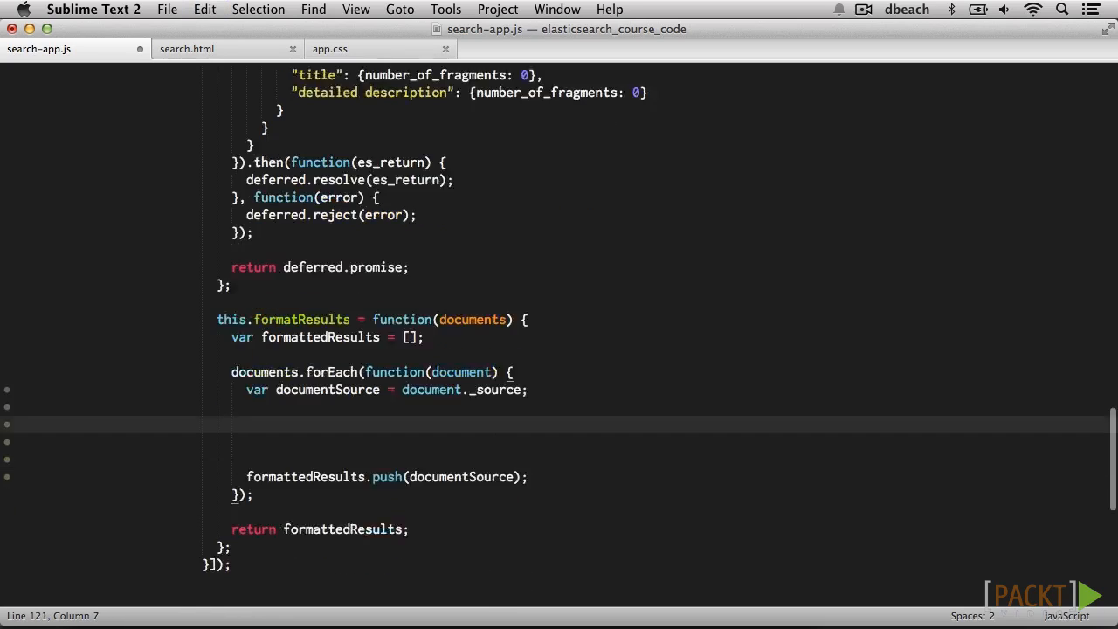
scroll(559, 306, "down", 10)
type("ang")
key("Return")
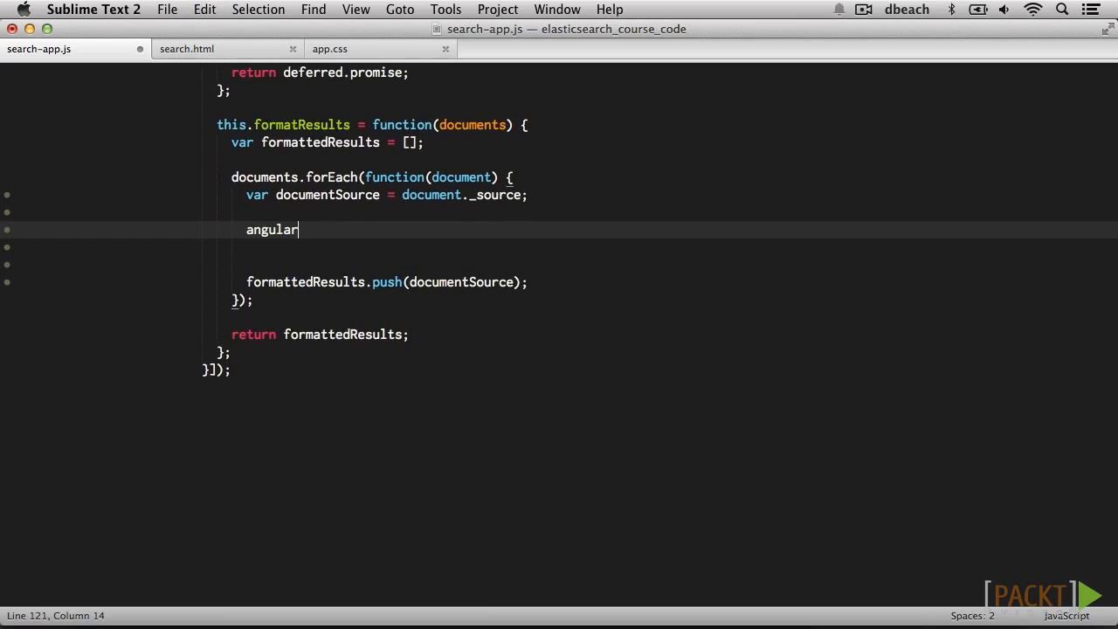
type(".forE")
key("Return")
type("();")
key("Left")
key("Left")
type("docu")
key("Return")
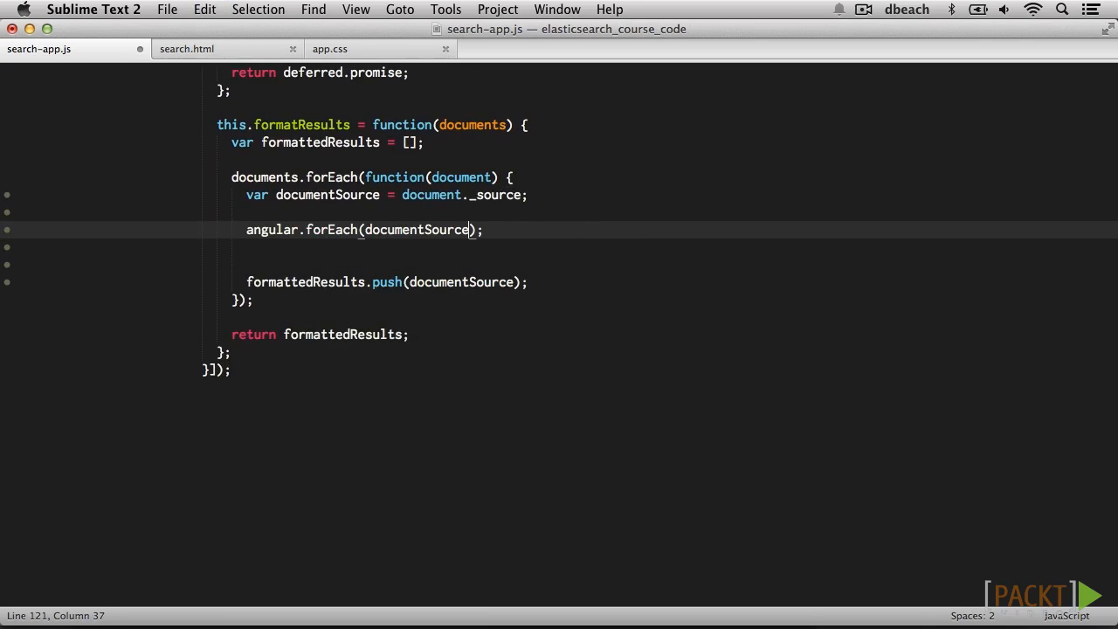
type(", func")
key("Return")
type("() {")
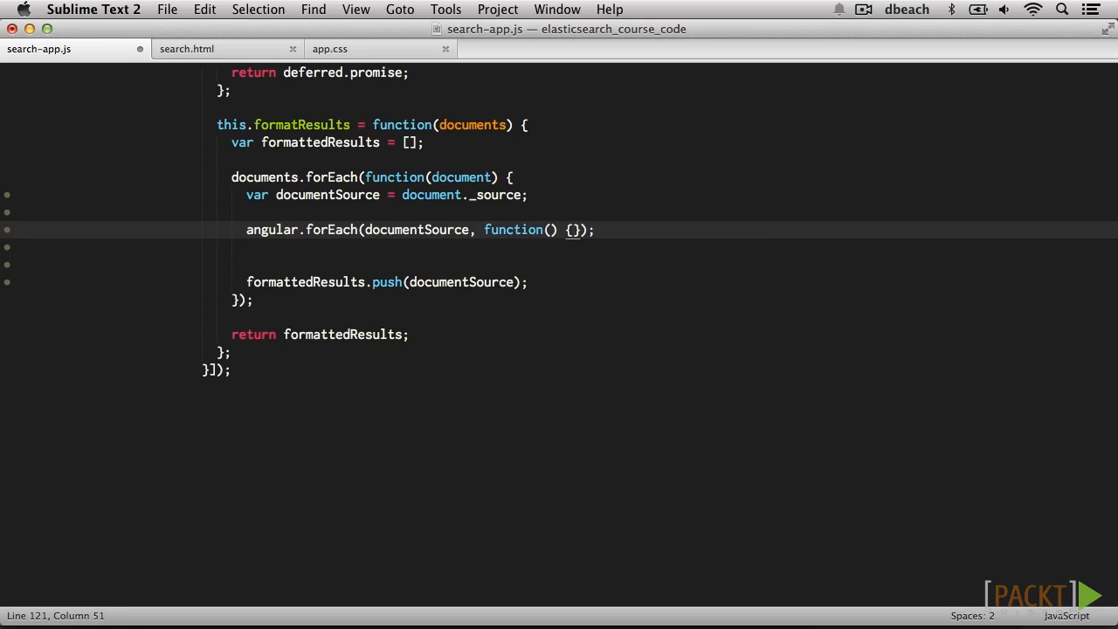
key("Return")
key("Up")
key("super+Right")
key("Left")
key("Left")
key("Left")
type("value")
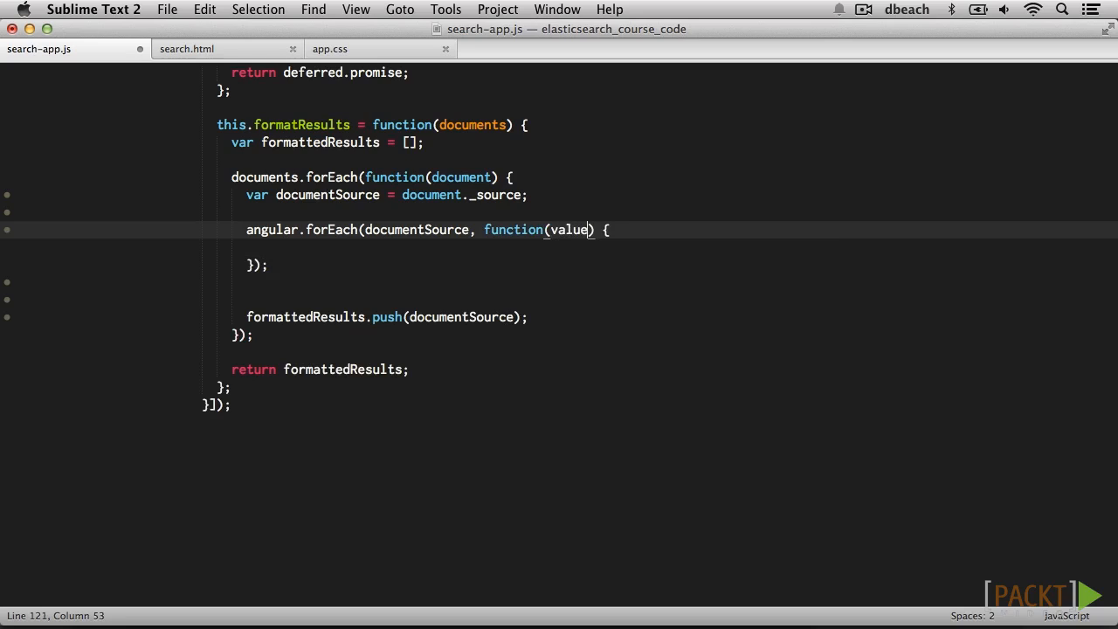
type(", field")
key("Down")
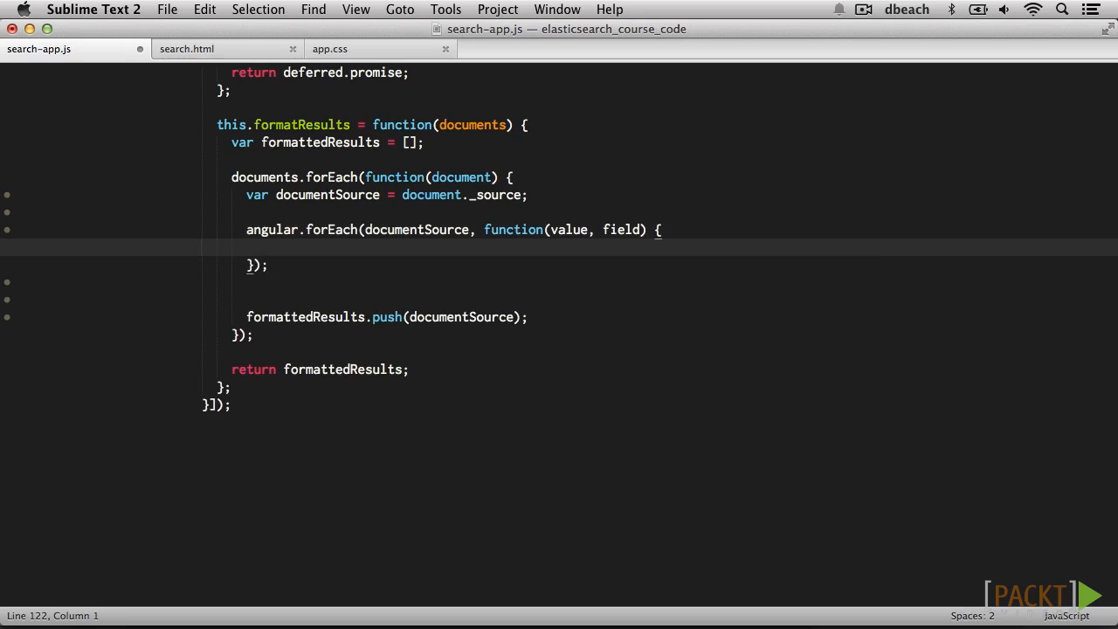
type("var h")
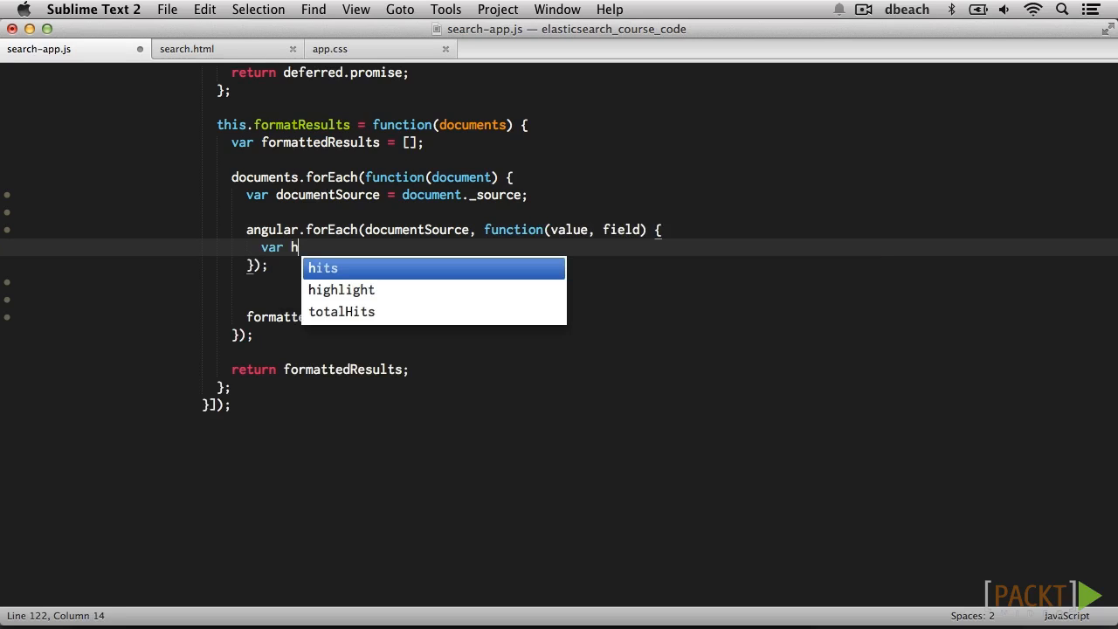
type("i")
type("ghlights = ")
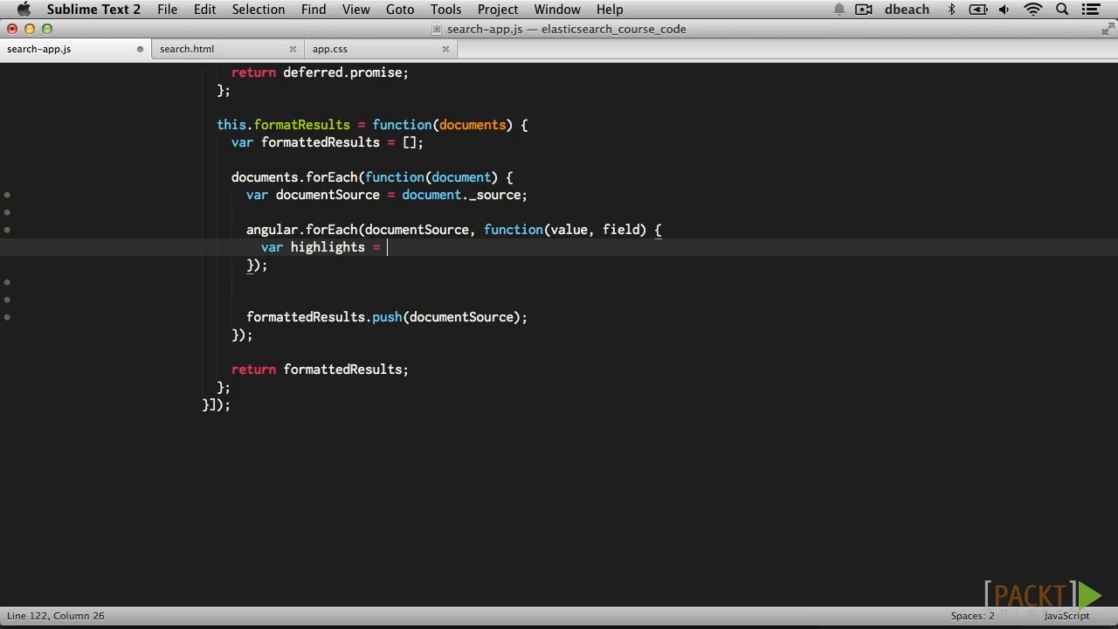
type("document")
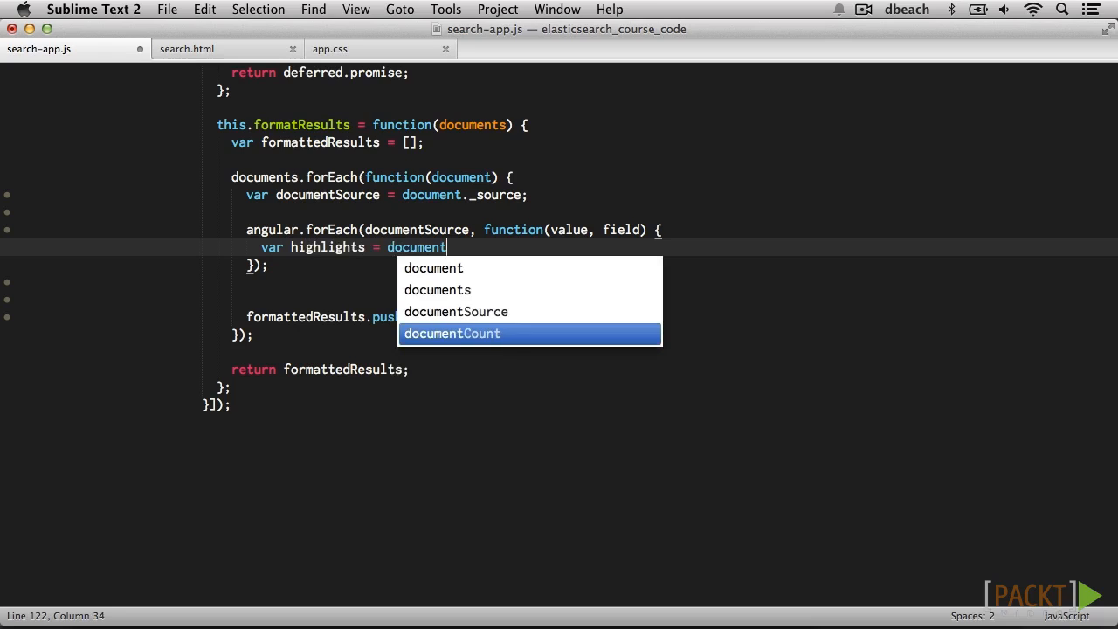
type(".highlight")
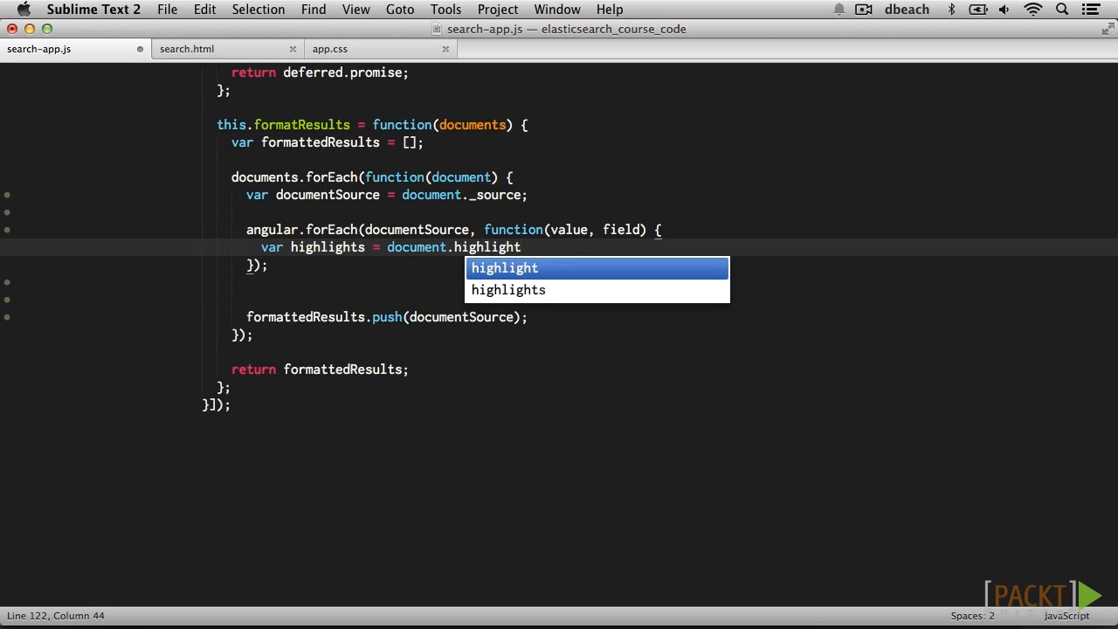
type(" || ")
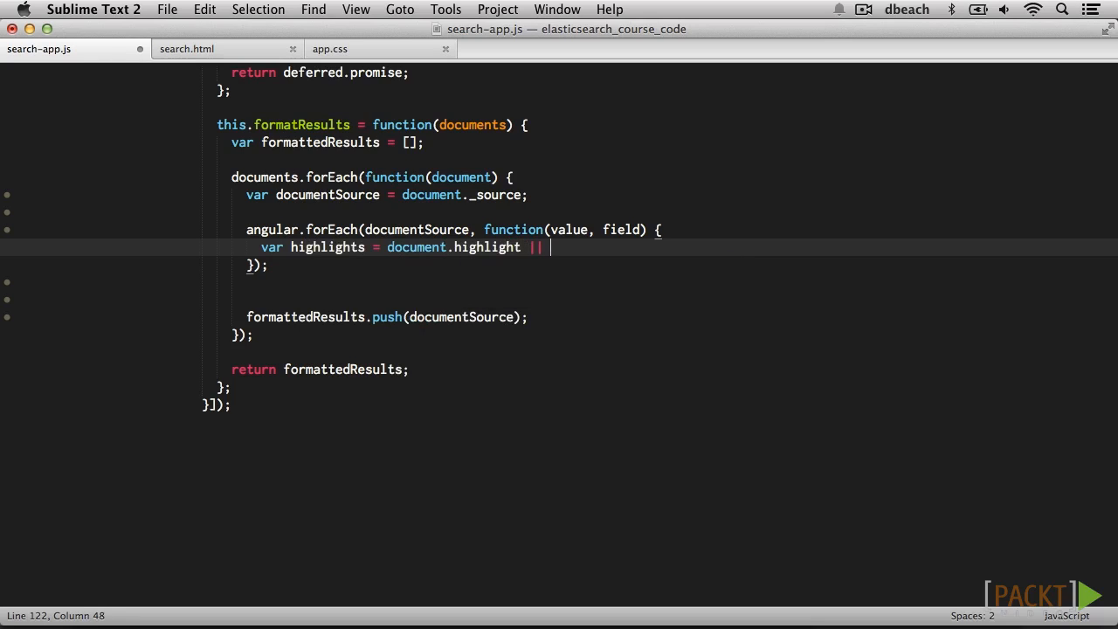
type("{};")
- Inside the loop, set documentSource[field] to the first highlight fragment when a highlight exists
key("Return")
type("var highlight = h")
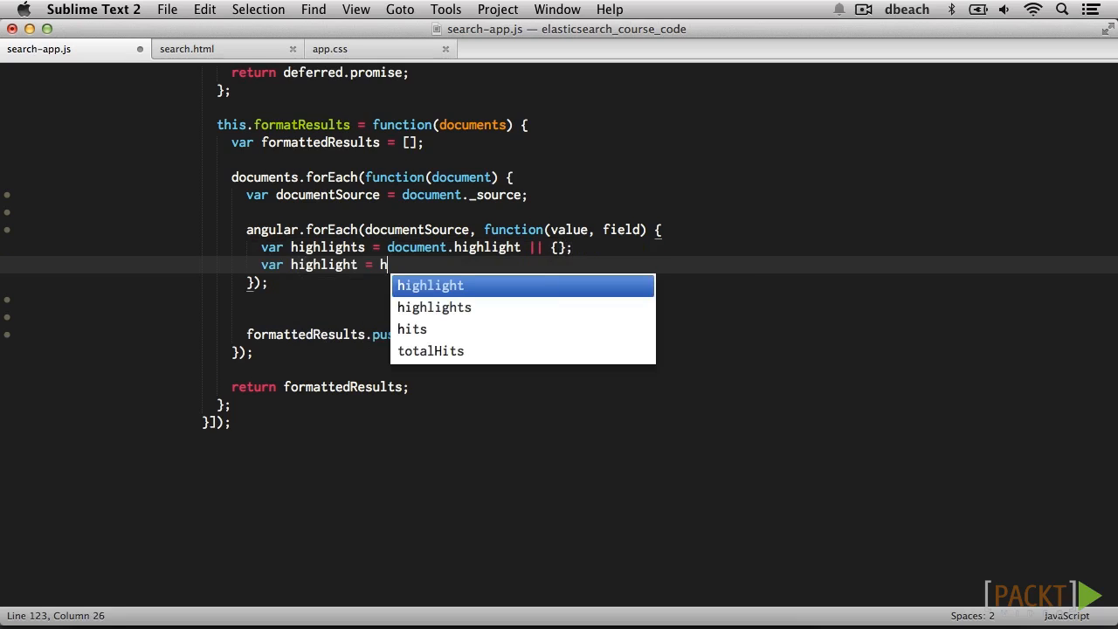
type("ighlights")
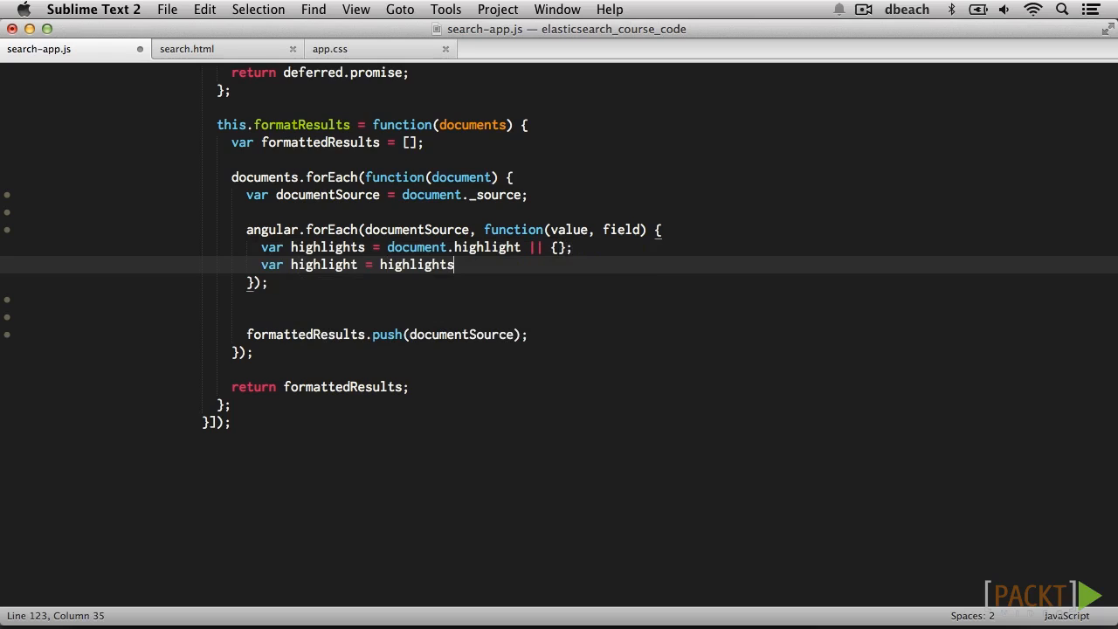
type("[field")
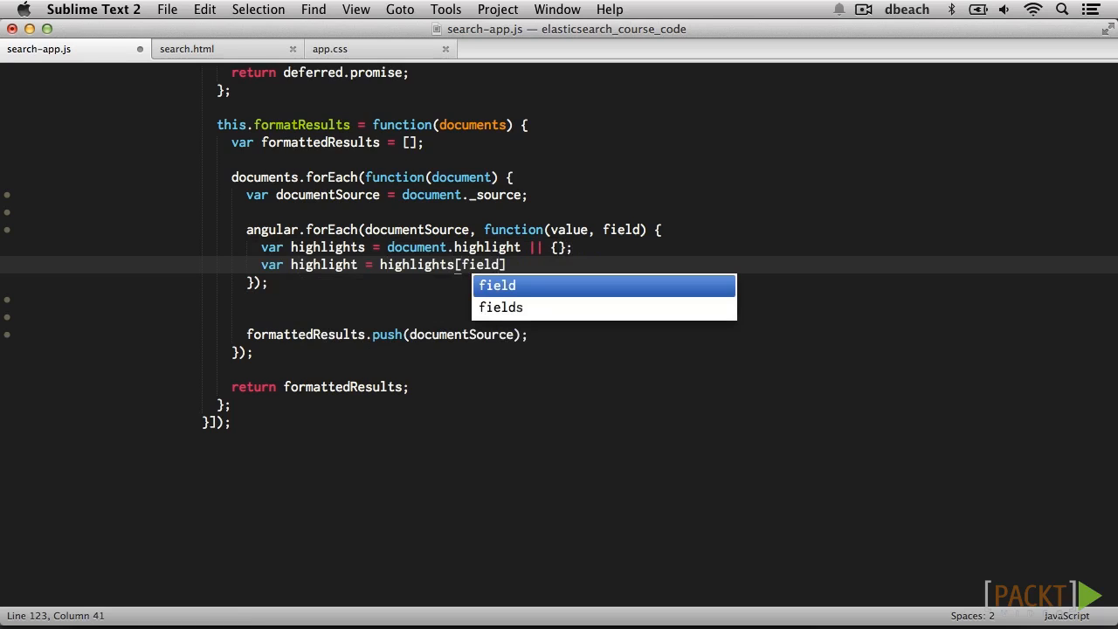
type("] || ")
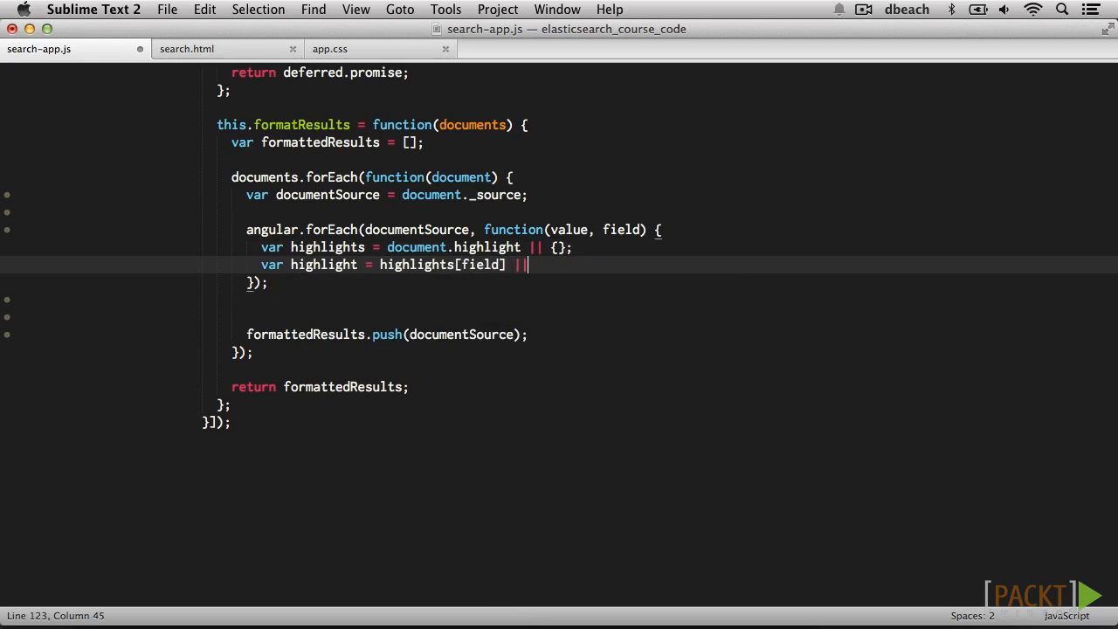
type("false")
key("Return")
key("Return")
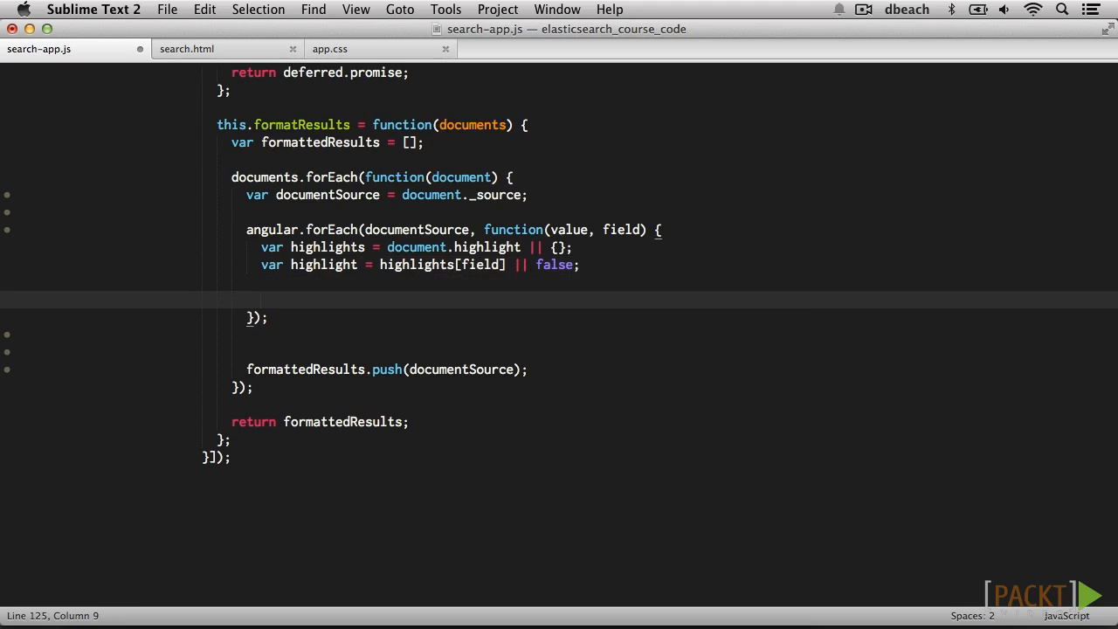
type("if (hi")
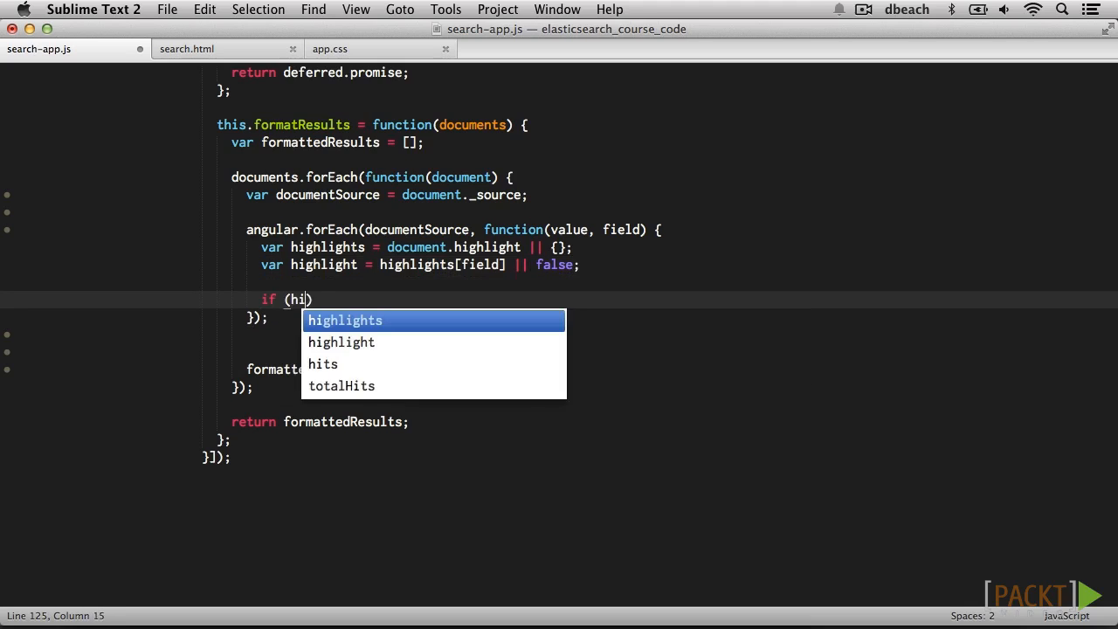
type("ghlight) {")
key("Return")
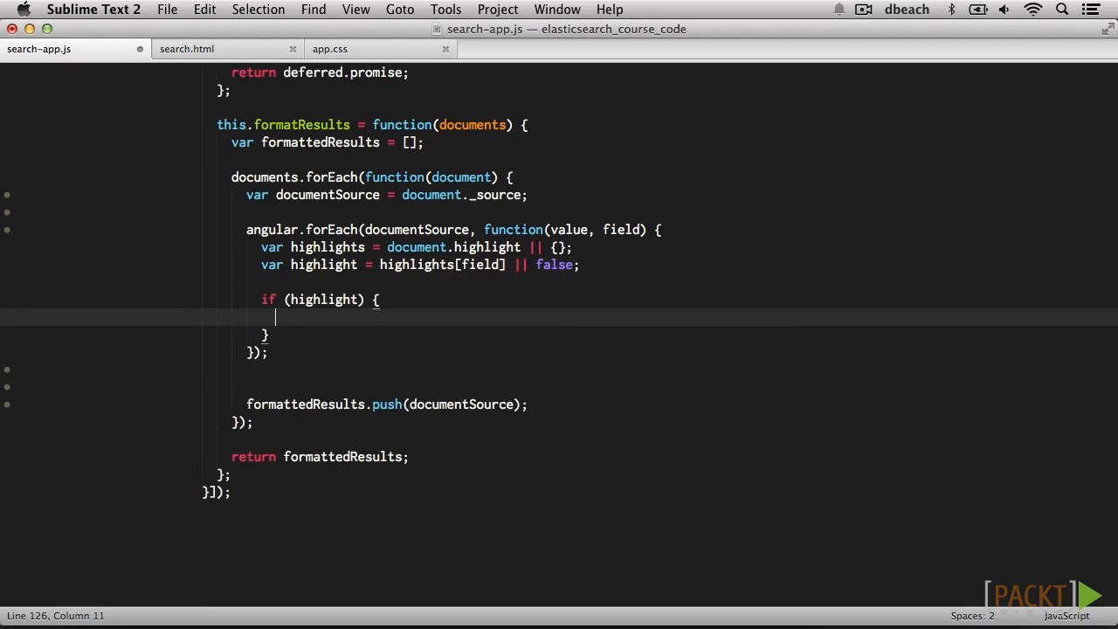
type("docu")
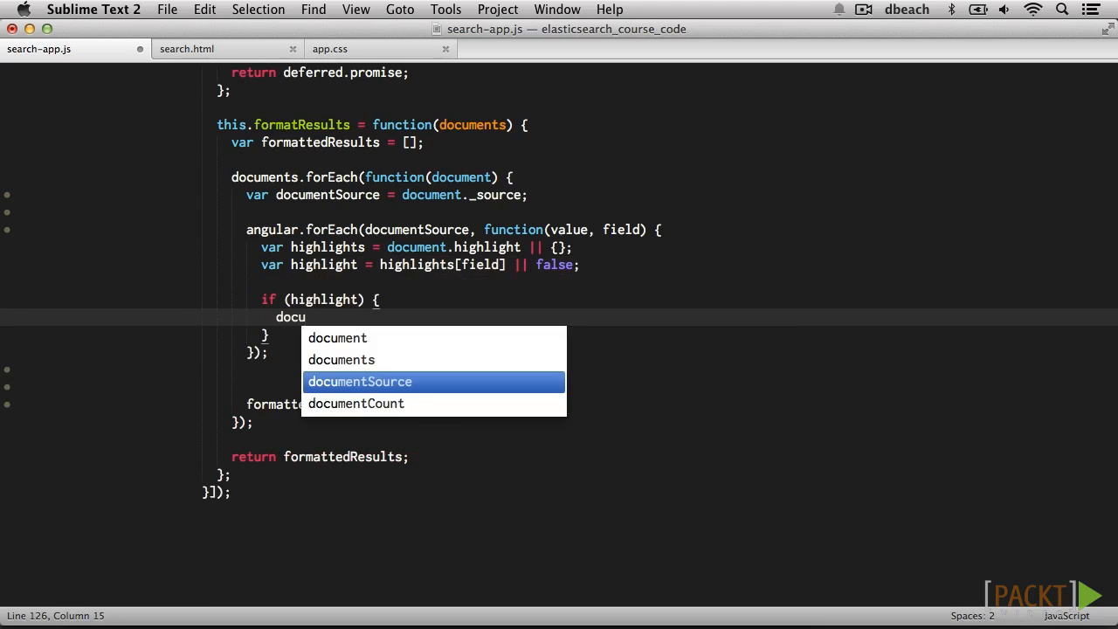
key("Tab")
type("[field] ")
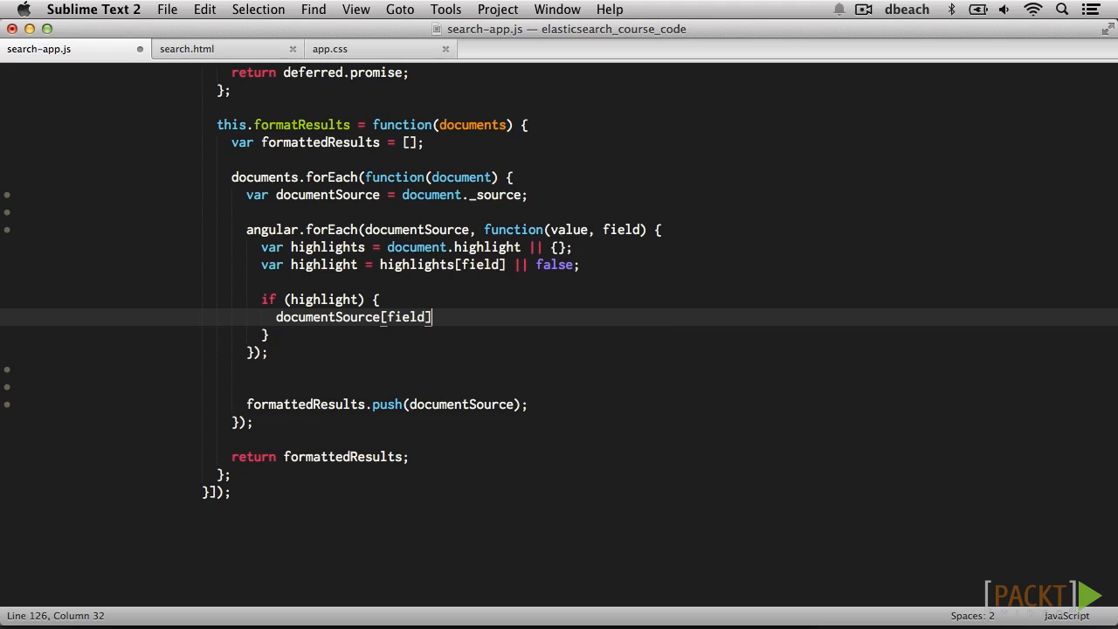
type("= highli")
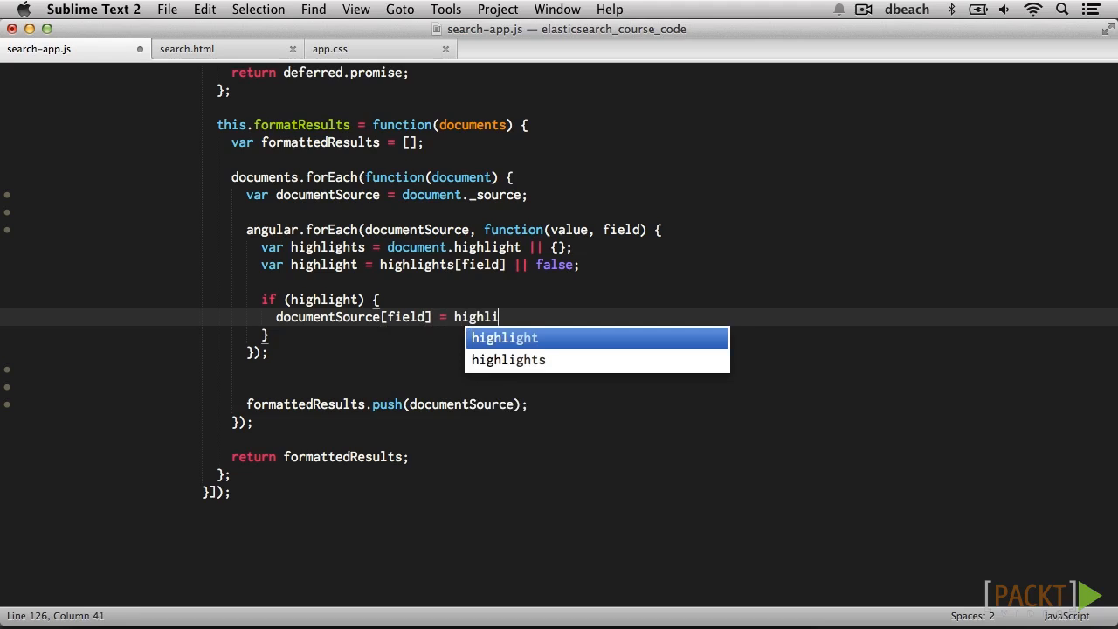
key("Tab")
type("[0];")
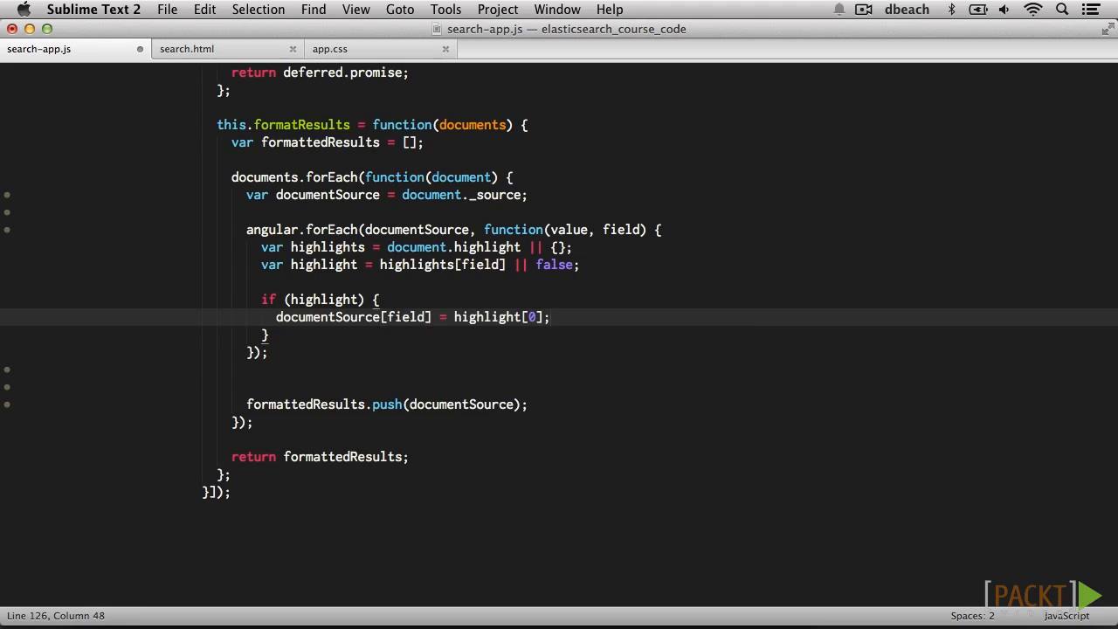
key("Down")
key("Down")
key("Down")
- Save search-app.js, reload the search page and search for javascript, getting results with raw <em> tags
key("ctrl+shift+k")
key("super+s")
key("super+Tab")
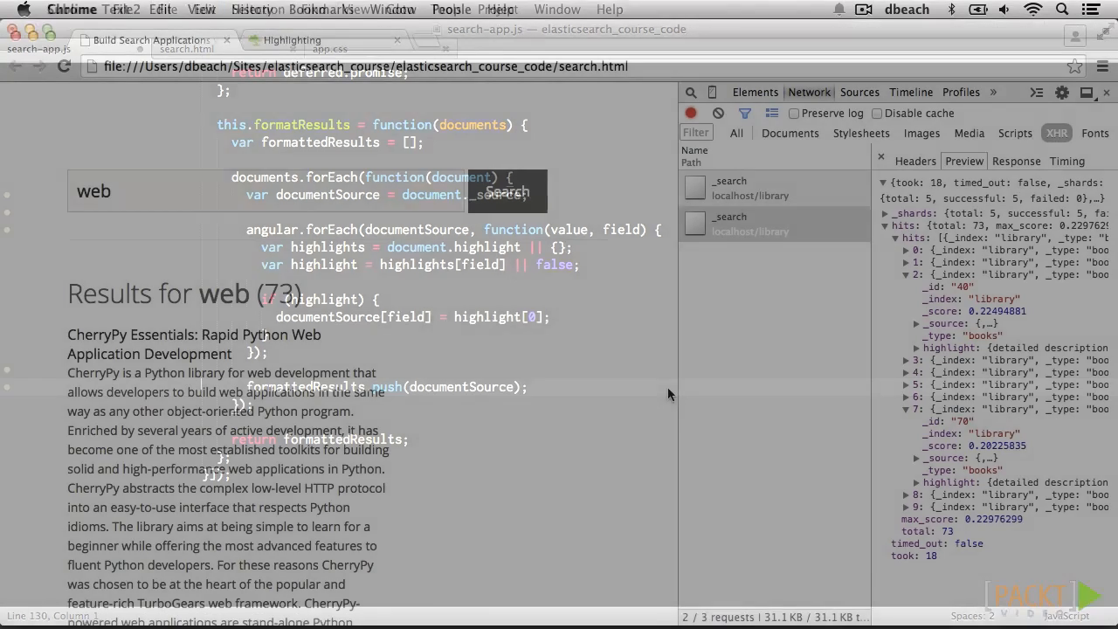
key("super+r")
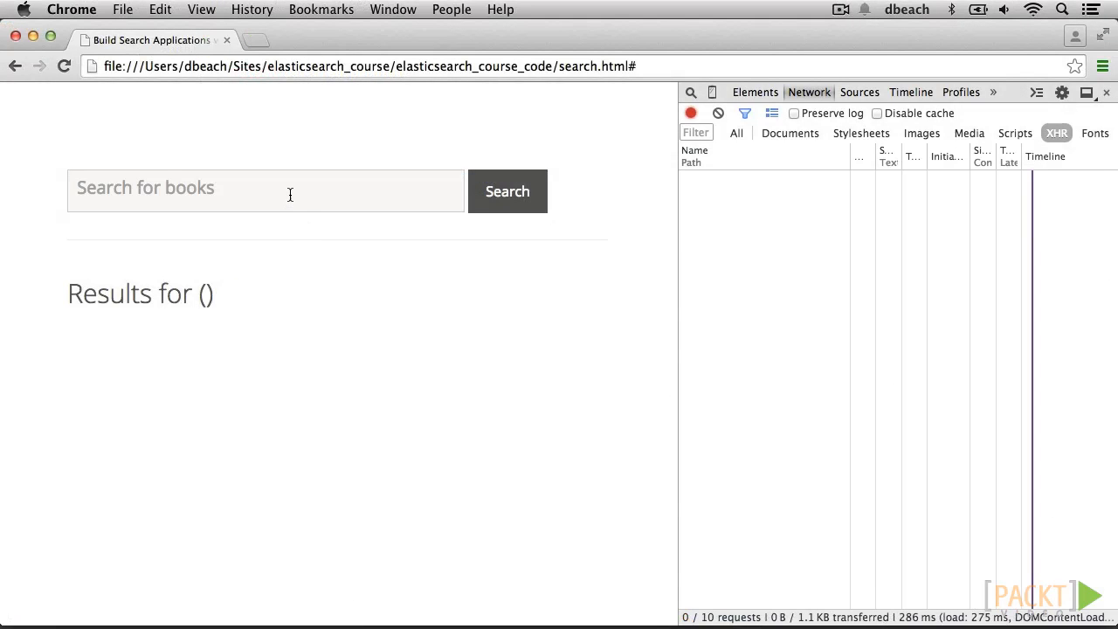
left_click(290, 190)
type("javasc")
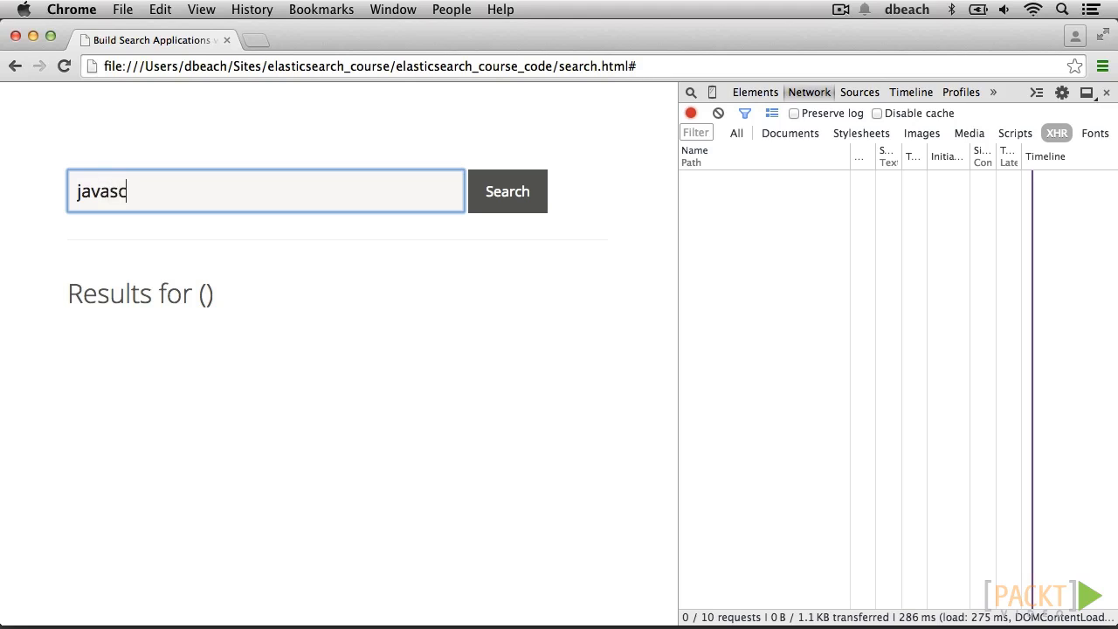
type("ript")
key("Return")
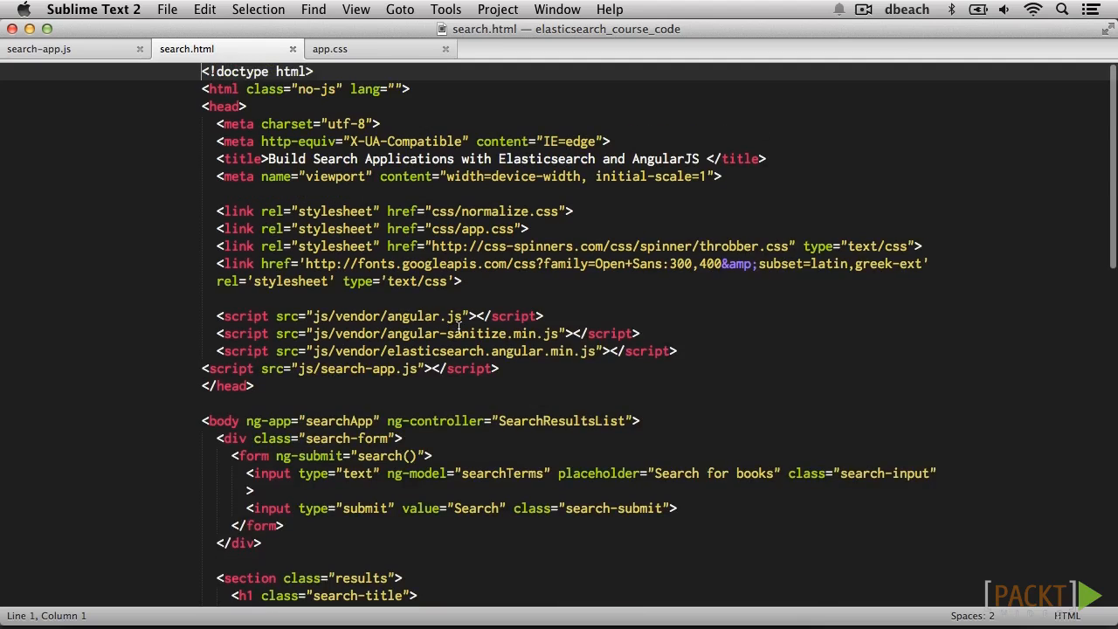
- Add 'ngSanitize' to the searchApp angular.module dependency array
left_click(509, 334)
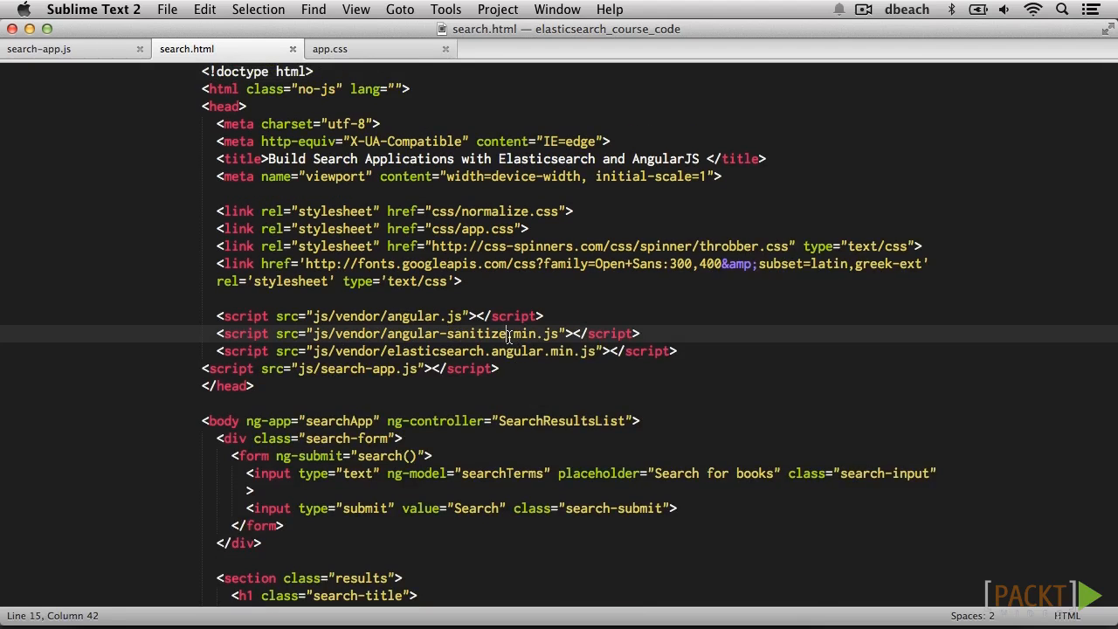
key("super+shift+bracketleft")
key("super+Up")
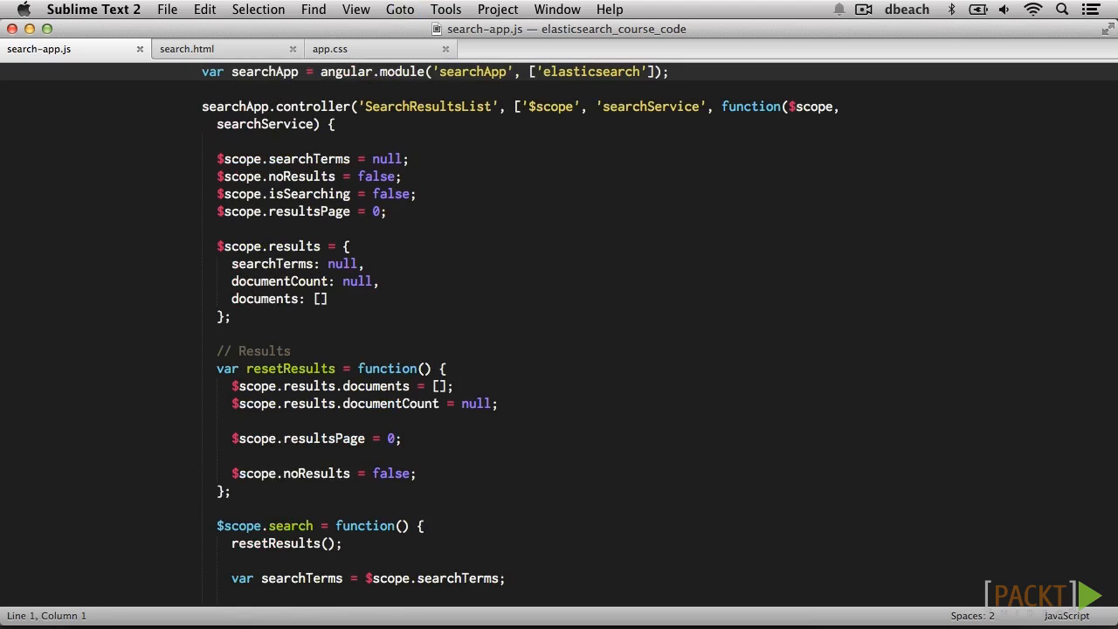
key("super+Right")
key("Left")
key("Left")
type(", '")
type("ngSani")
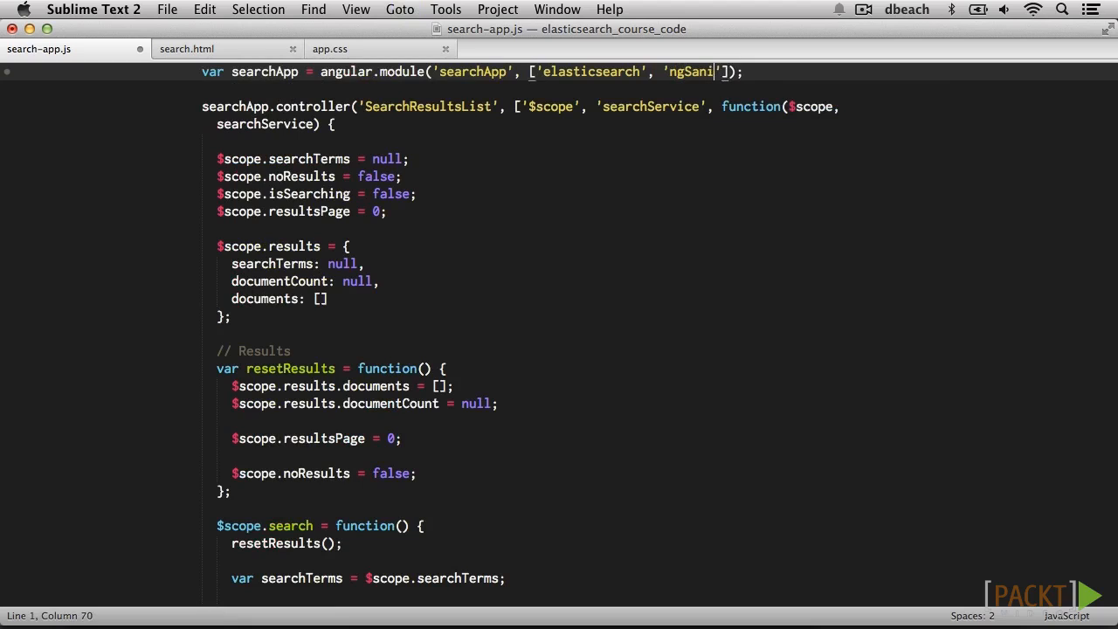
type("tize")
key("Down")
key("Down")
key("Left")
key("Left")
key("Left")
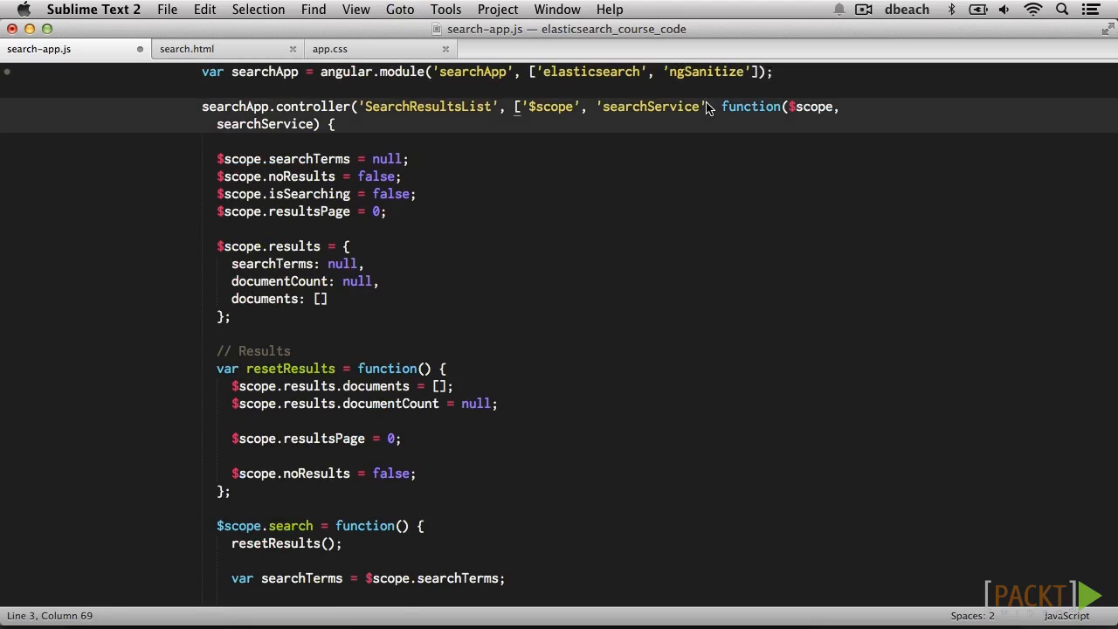
type(", '$', ")
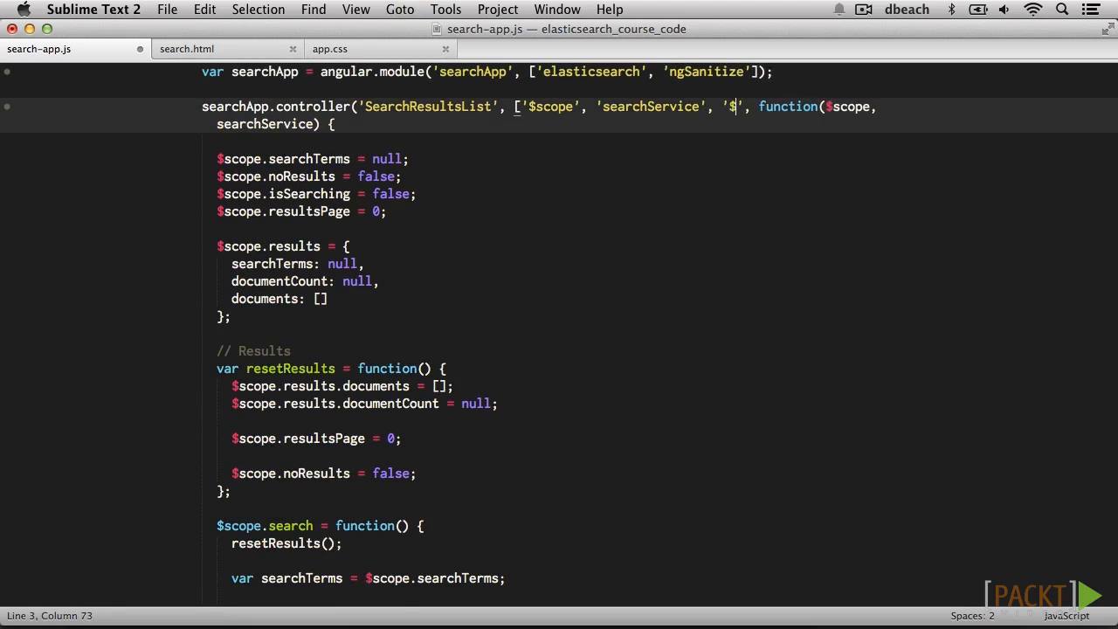
type("sce")
- Inject '$sce' into the SearchResultsList controller array and parameters, save, and return to search.html
key("Escape")
key("Down")
key("Left")
key("Left")
key("Left")
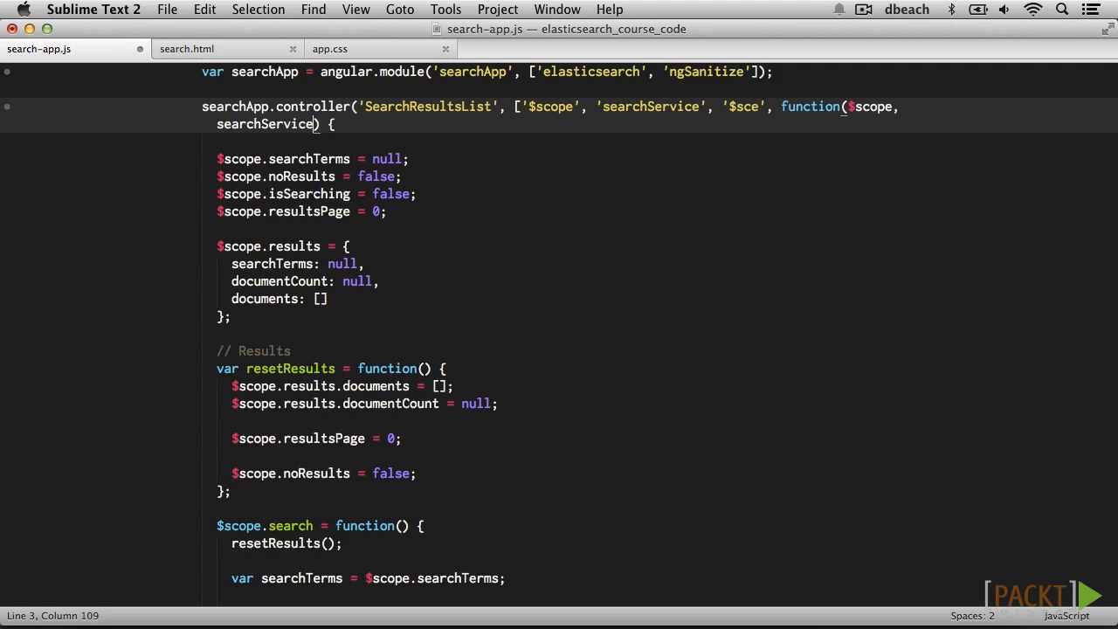
type(", $sce")
key("super+s")
key("super+alt+Right")
scroll(423, 355, "down", 10)
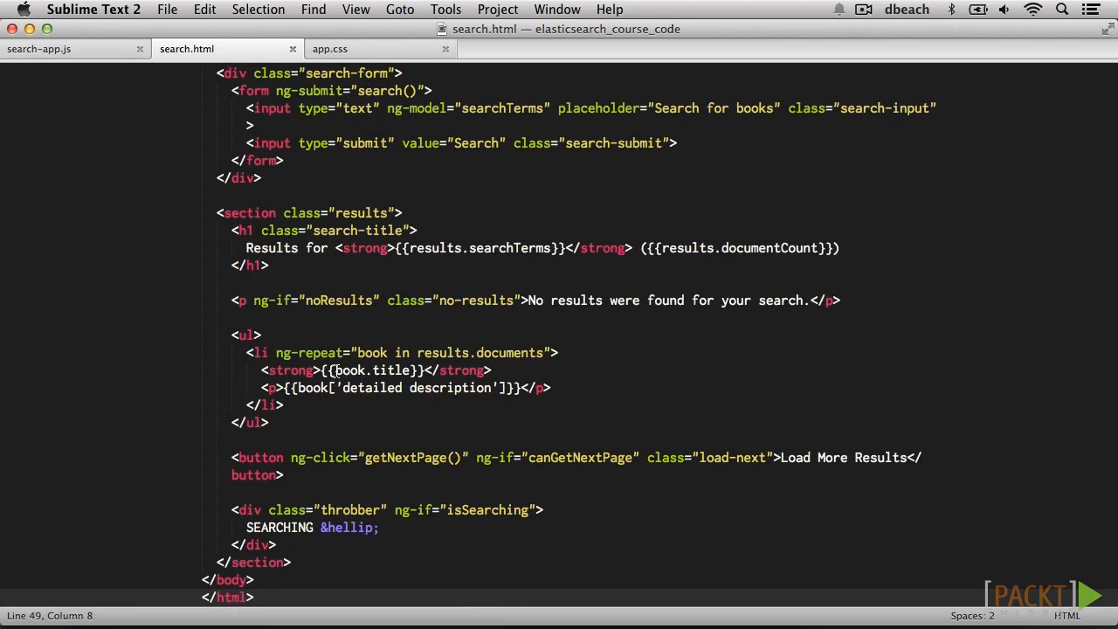
- Move book.title and book['detailed description'] into ng-bind-html attributes on the <strong> and <p> tags
left_click_drag(335, 370, 500, 389)
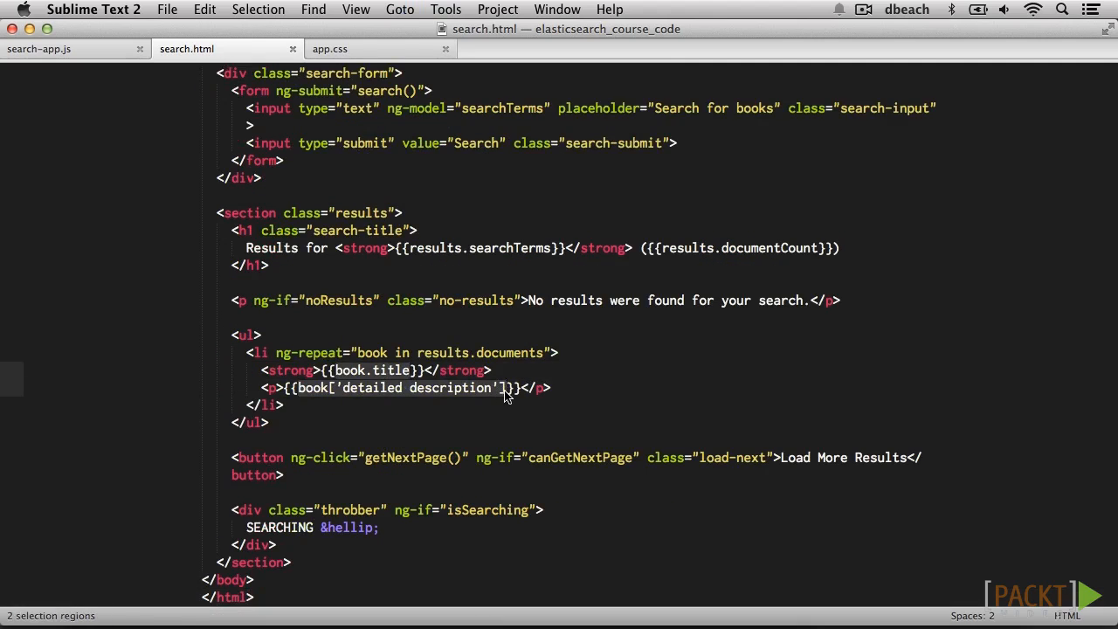
key("super+x")
key("BackSpace")
key("BackSpace")
key("Left")
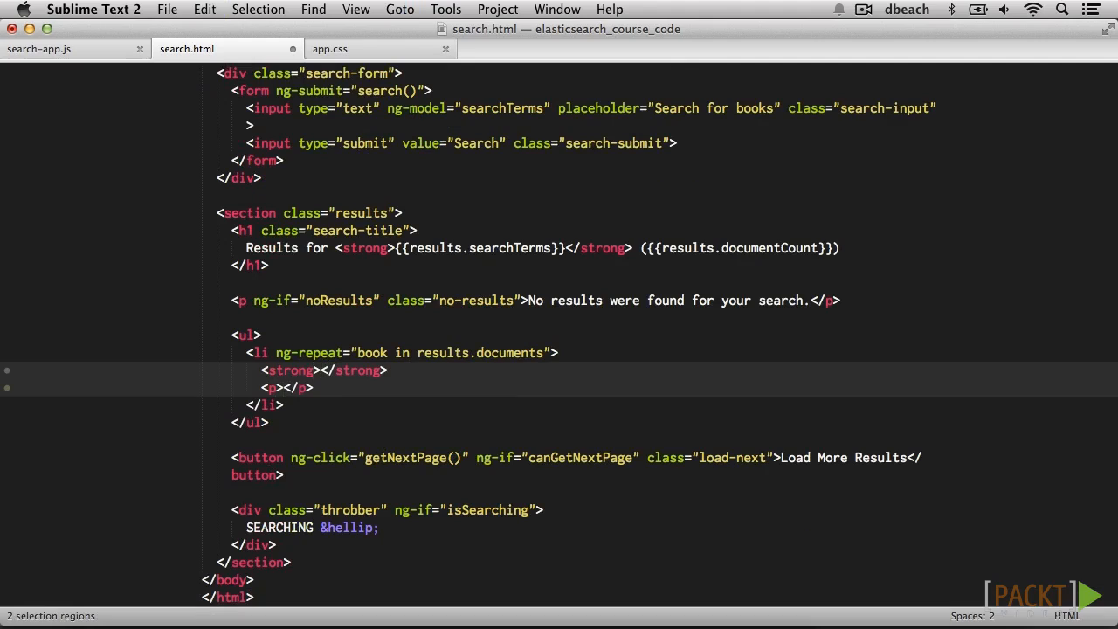
type("ng-bind")
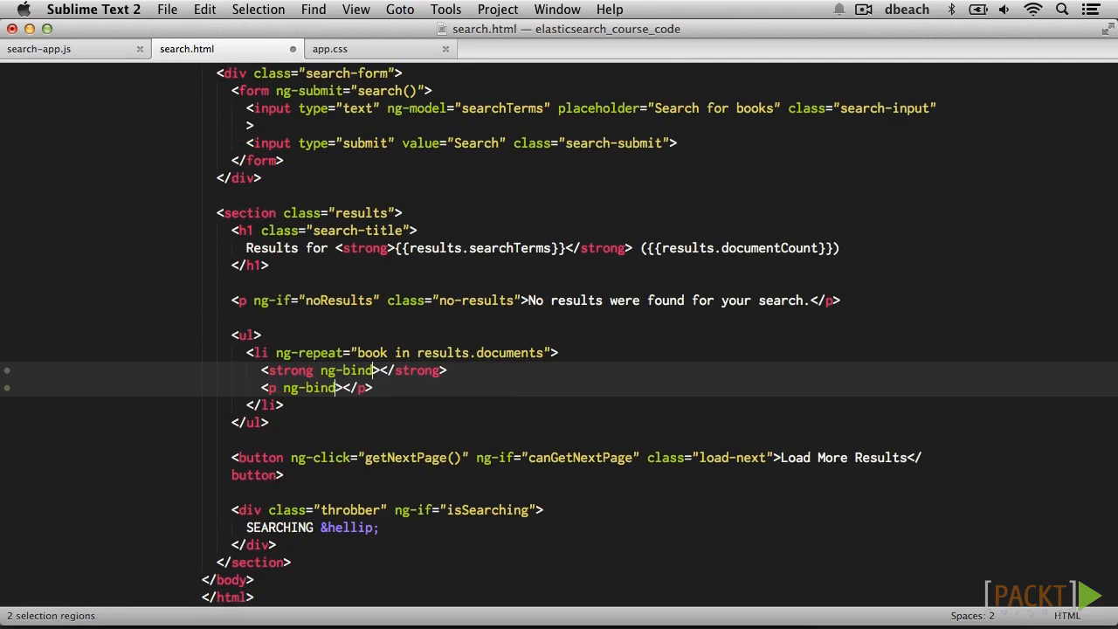
type("-html=")
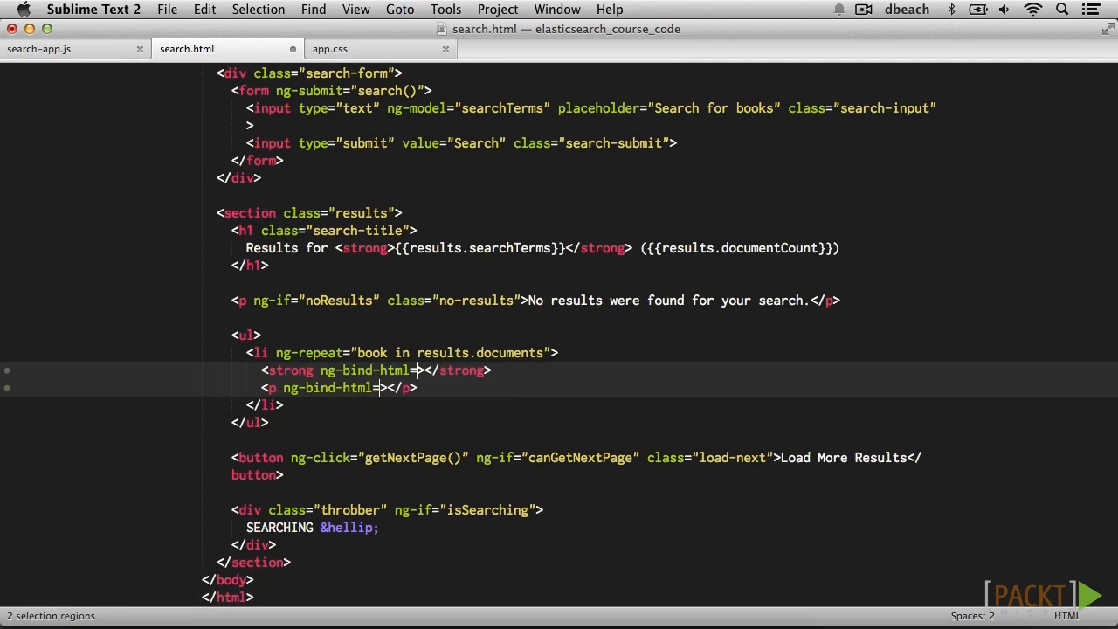
type("\"")
key("super+v")
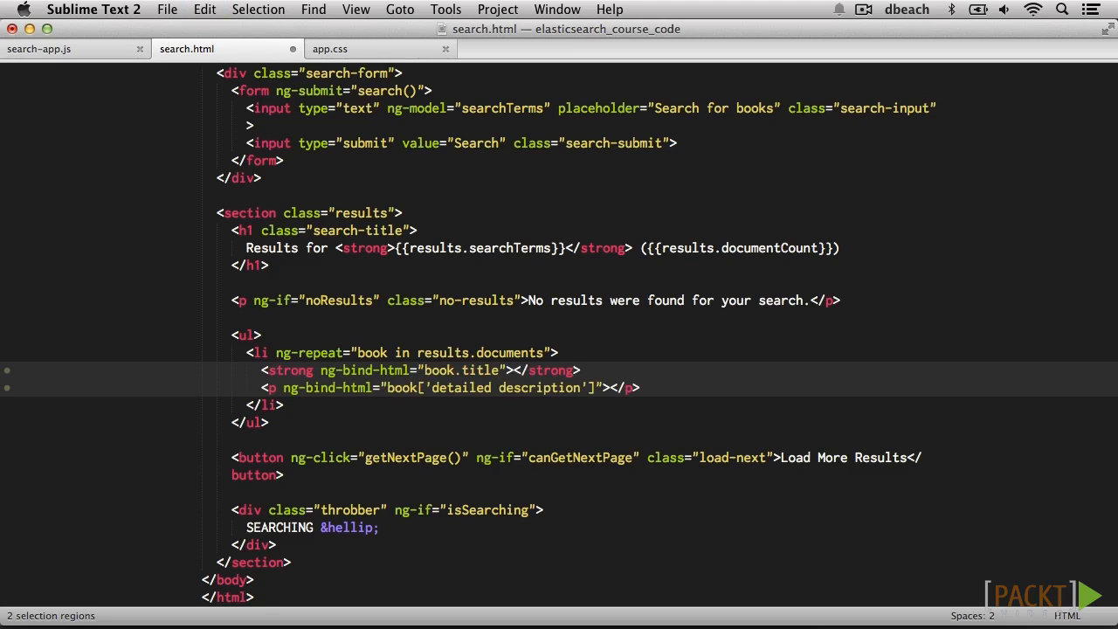
key("Escape")
- Reload the page, search for javascript to see highlighted matches, then start replacing the term with web
key("ctrl+Right")
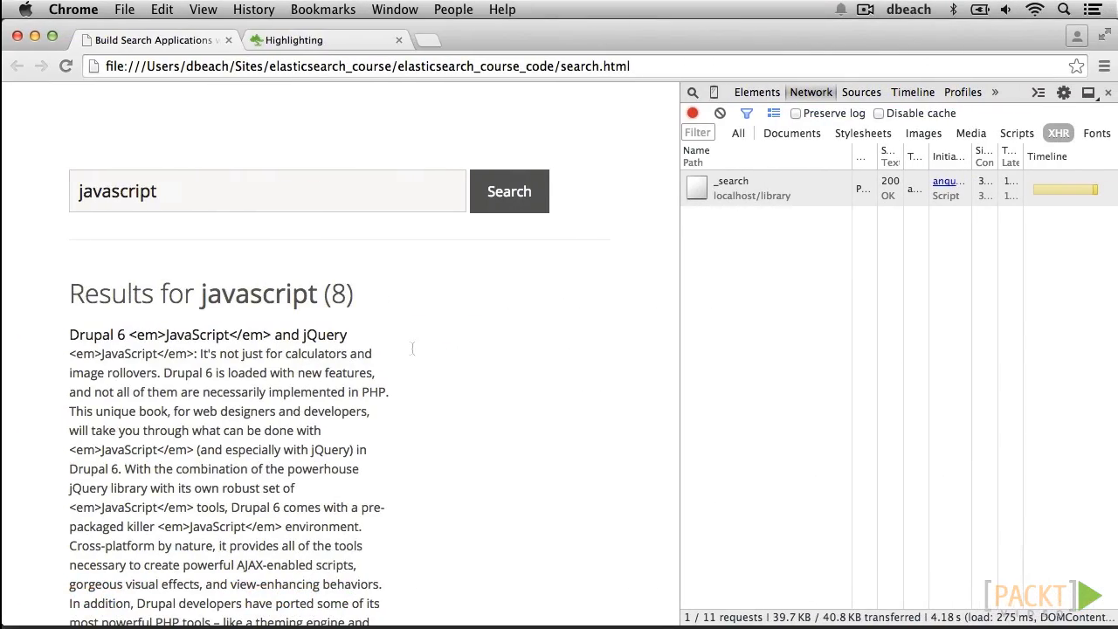
key("super+r")
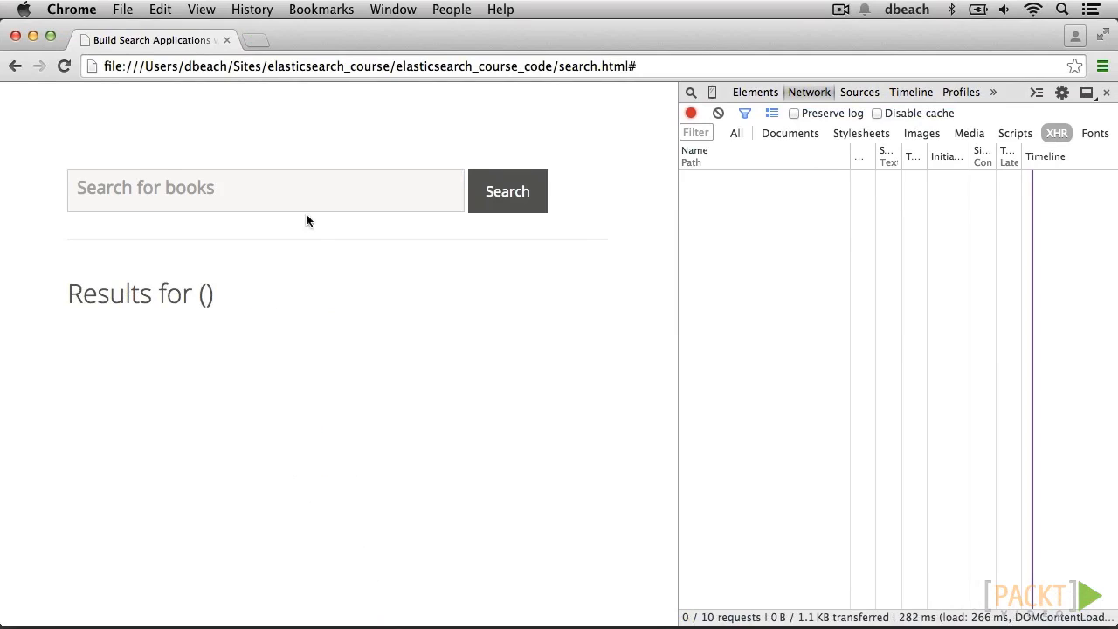
left_click(305, 202)
type("javascript")
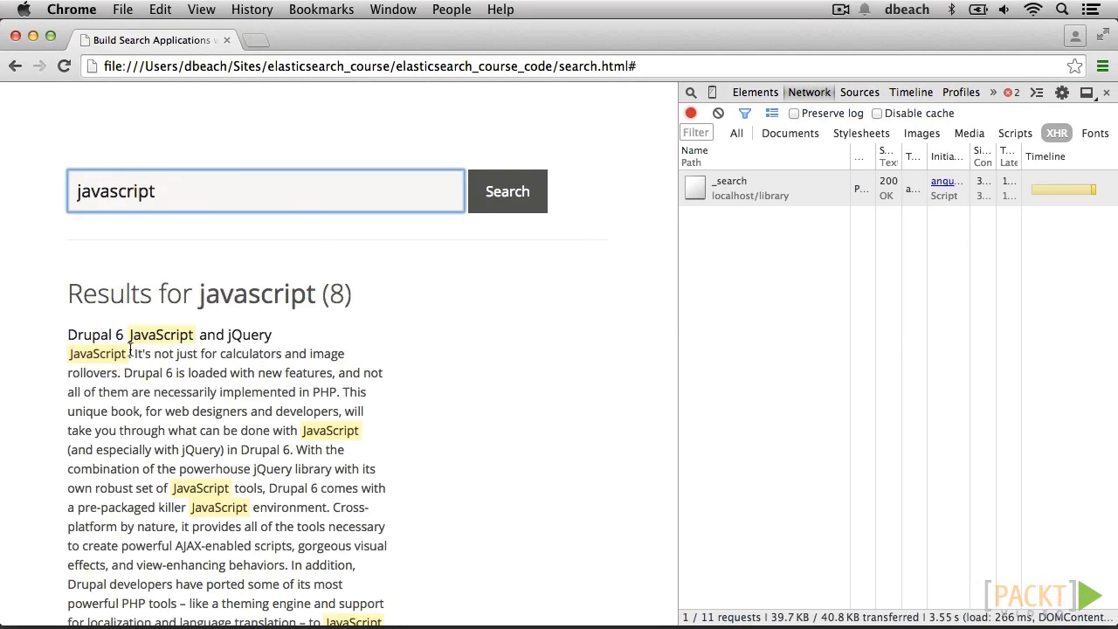
scroll(148, 392, "down", 1)
scroll(148, 393, "down", 5)
scroll(148, 392, "up", 4)
scroll(153, 249, "up", 1)
double_click(202, 184)
type("web")
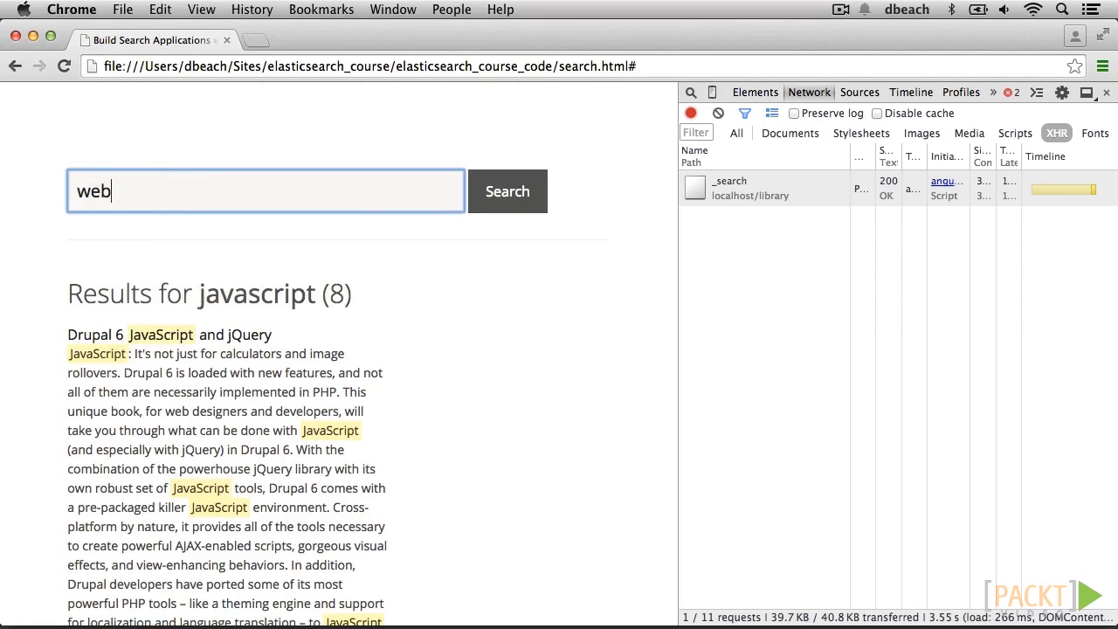